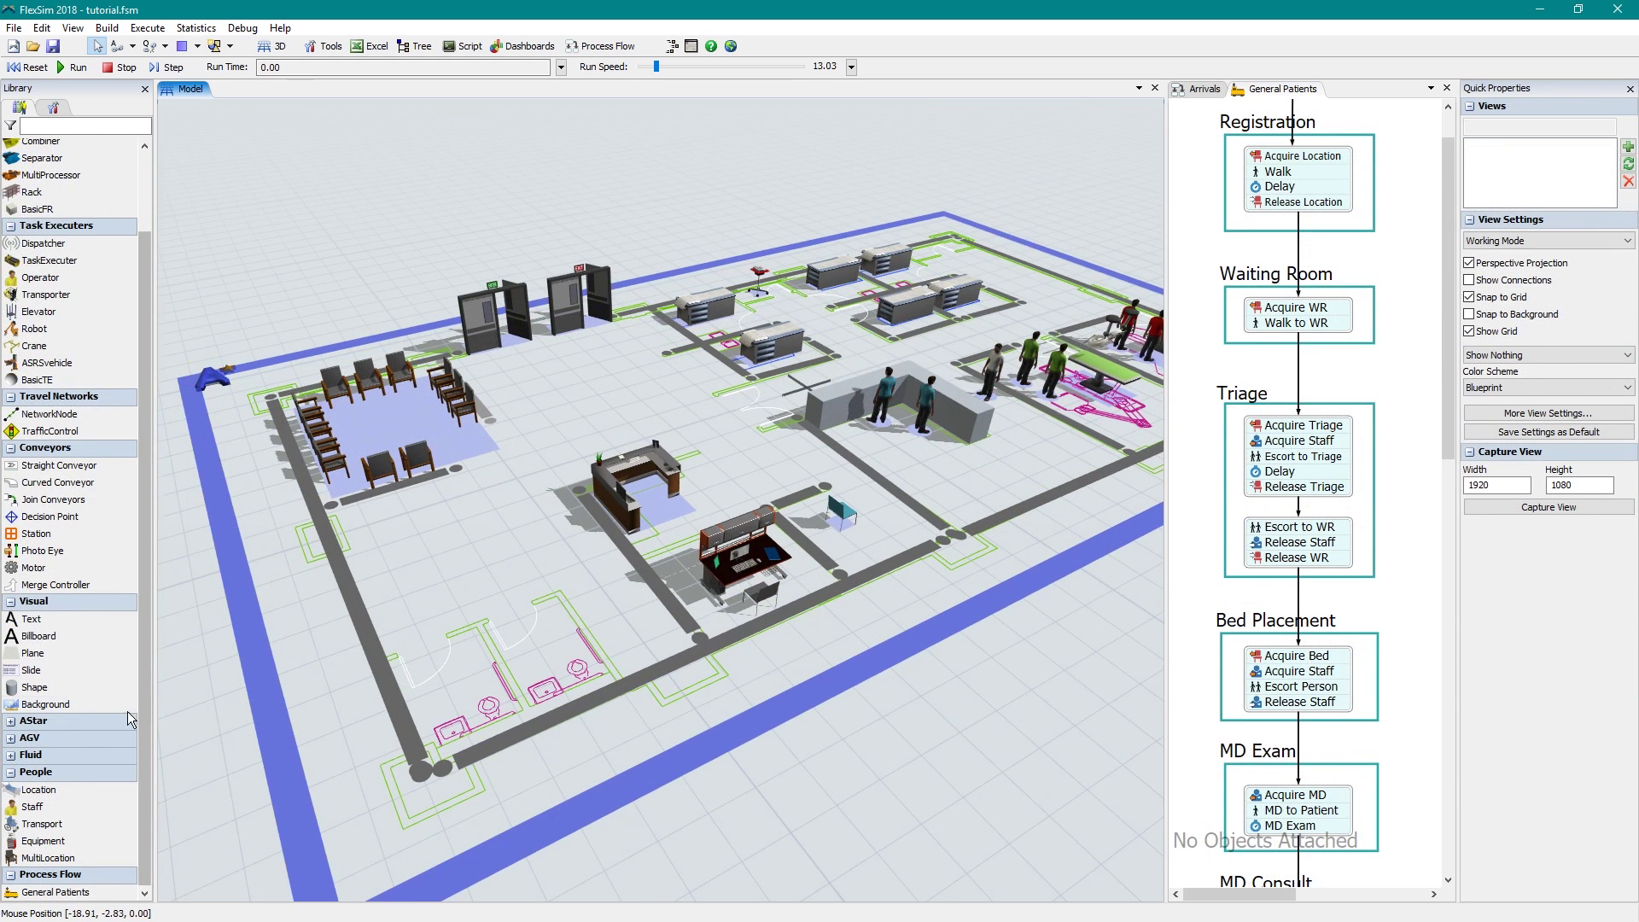
# Step: Place a computer desk, a transport bed and a cleaning cart near the waiting area
pyautogui.moveTo(421, 557); pyautogui.dragTo(416, 547)
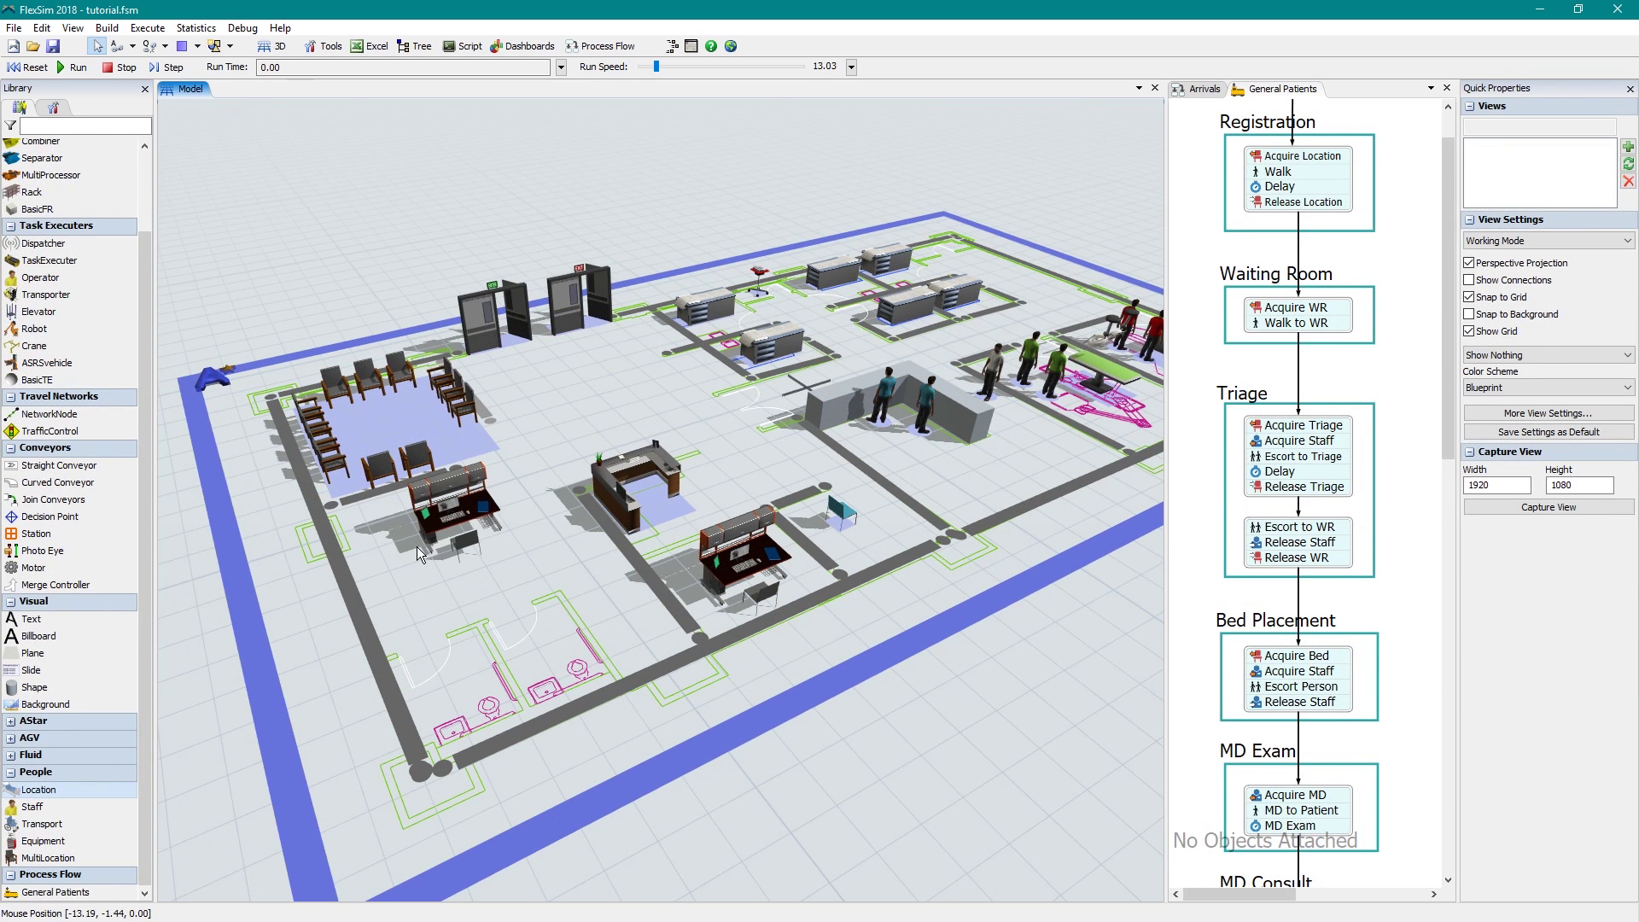
pyautogui.moveTo(45, 824); pyautogui.dragTo(438, 606)
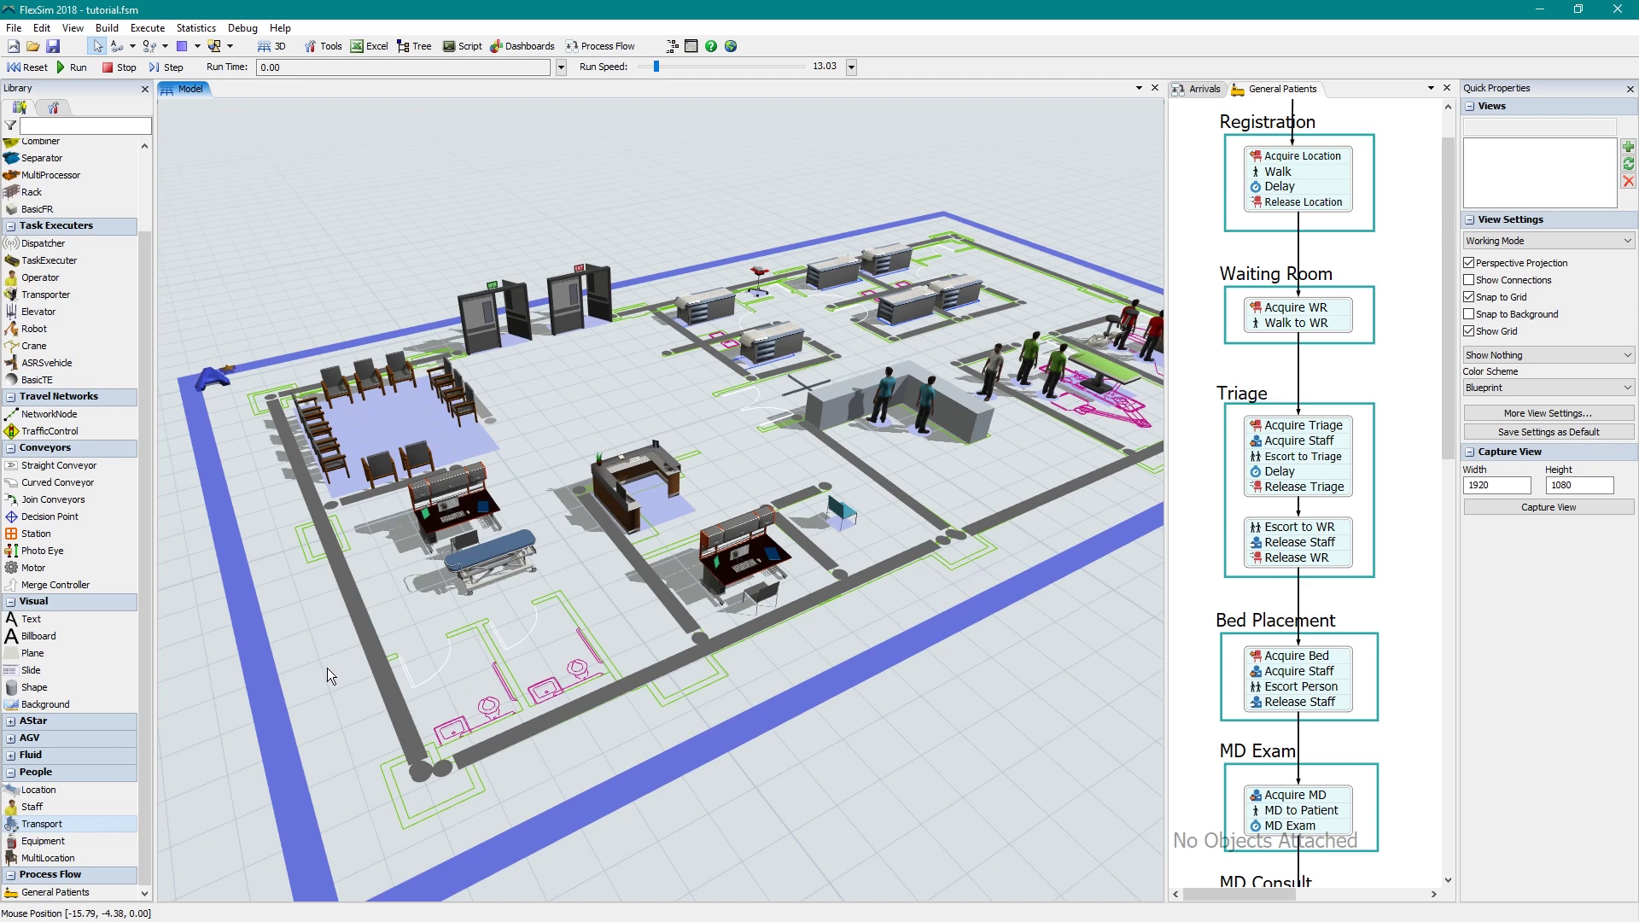
pyautogui.click(81, 790)
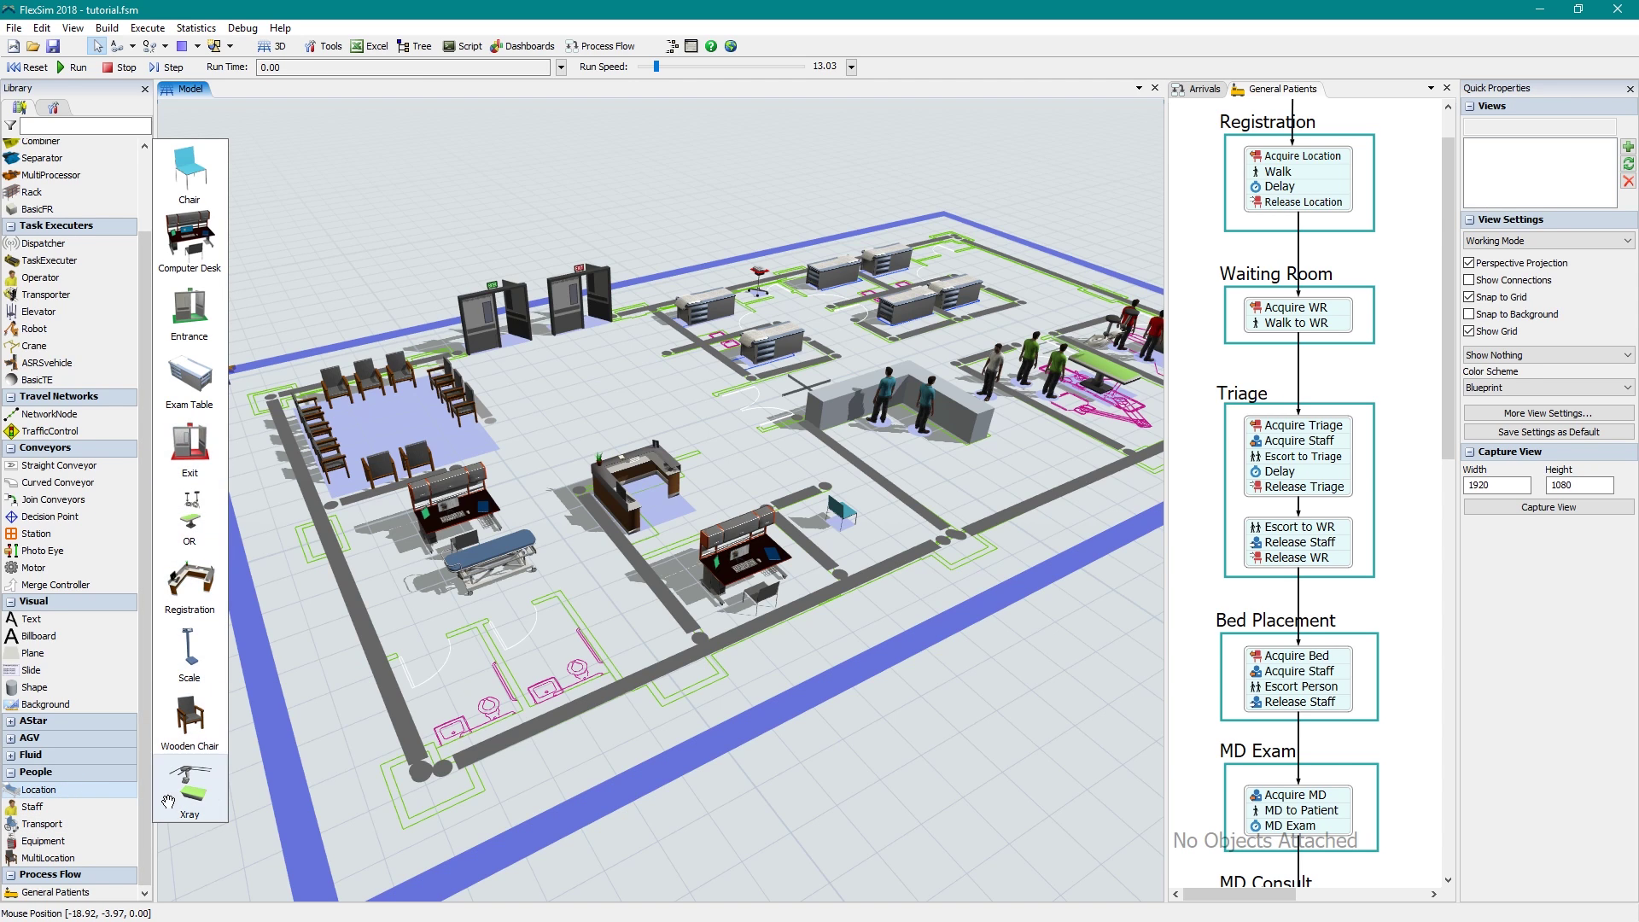
pyautogui.click(70, 841)
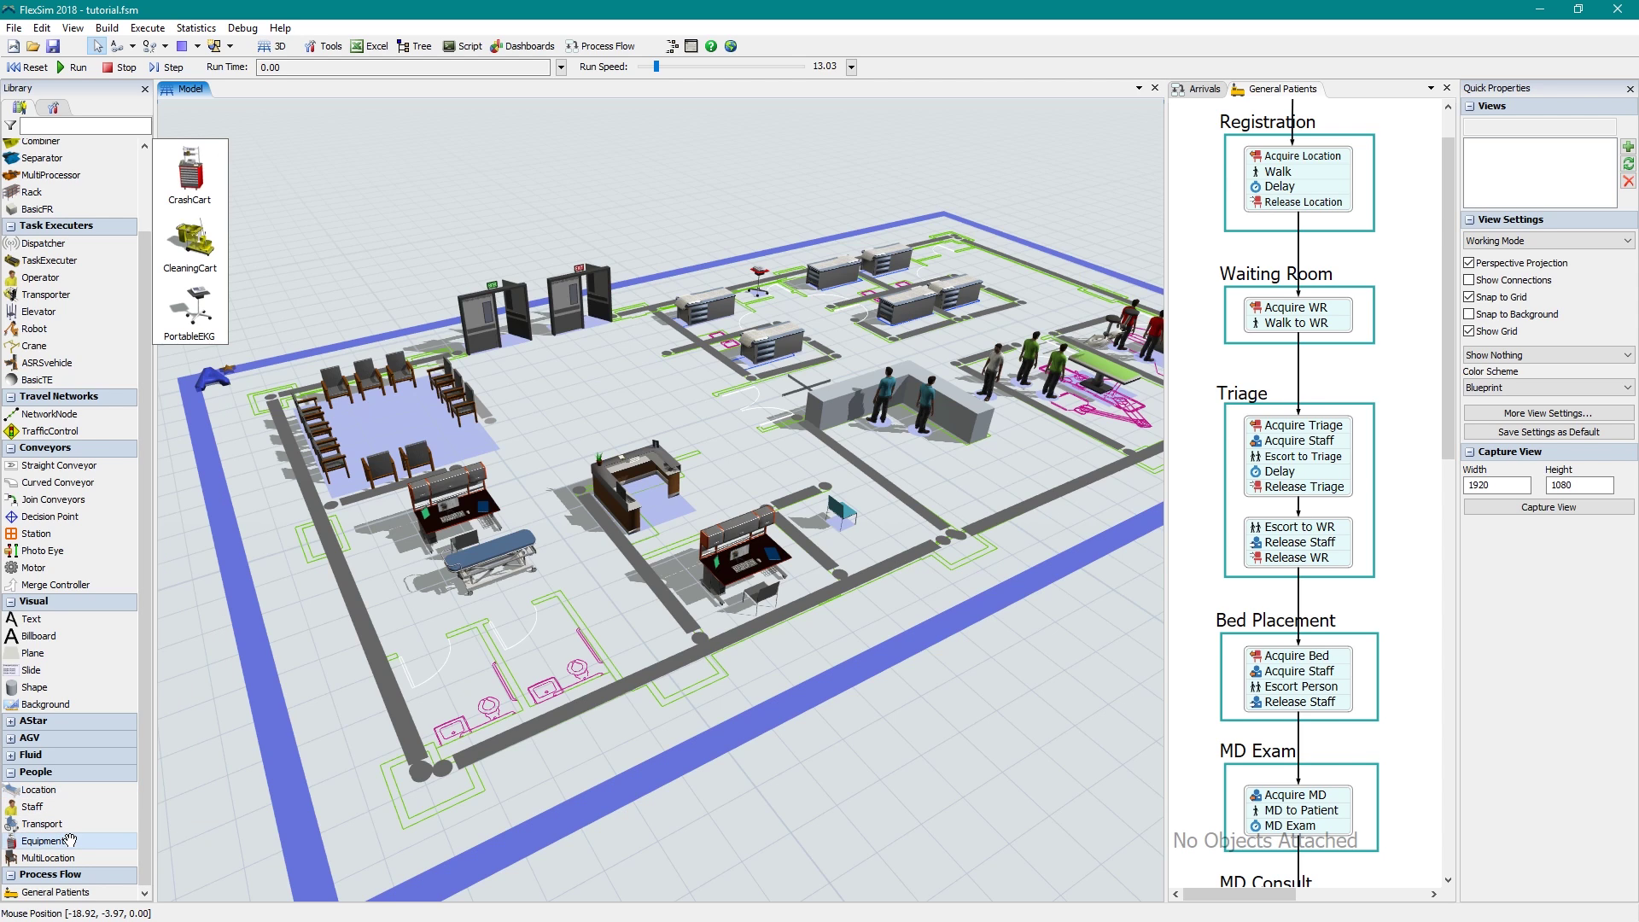
pyautogui.moveTo(189, 243); pyautogui.dragTo(306, 632)
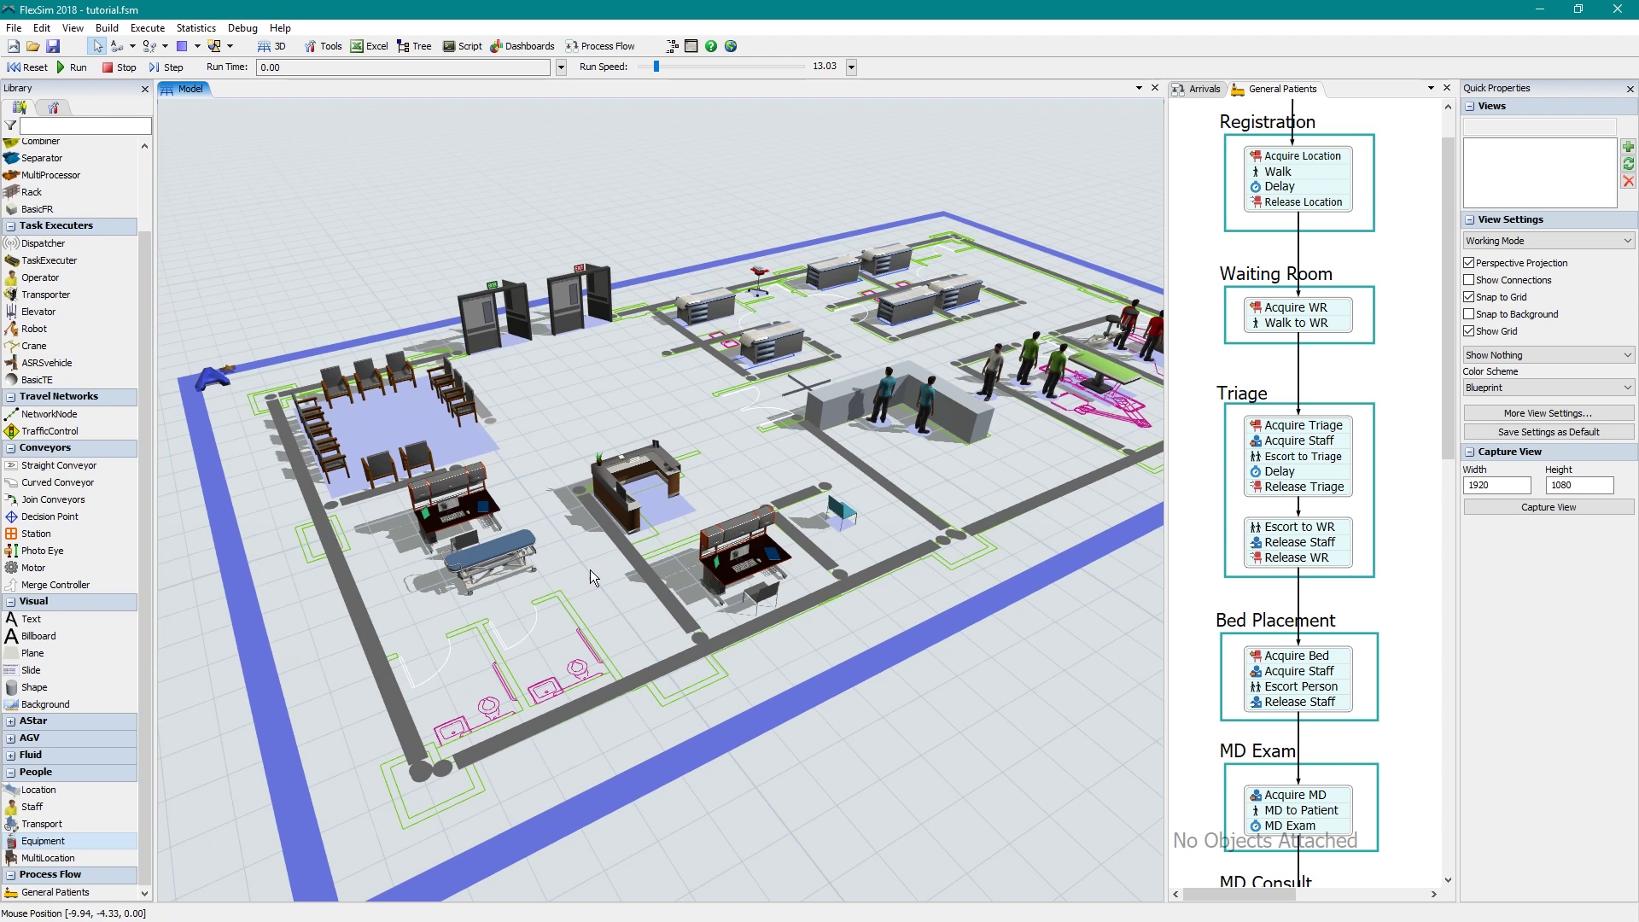
# Step: Review Computer Desk1's SitToType animation settings without changes, then close its properties
pyautogui.doubleClick(746, 565)
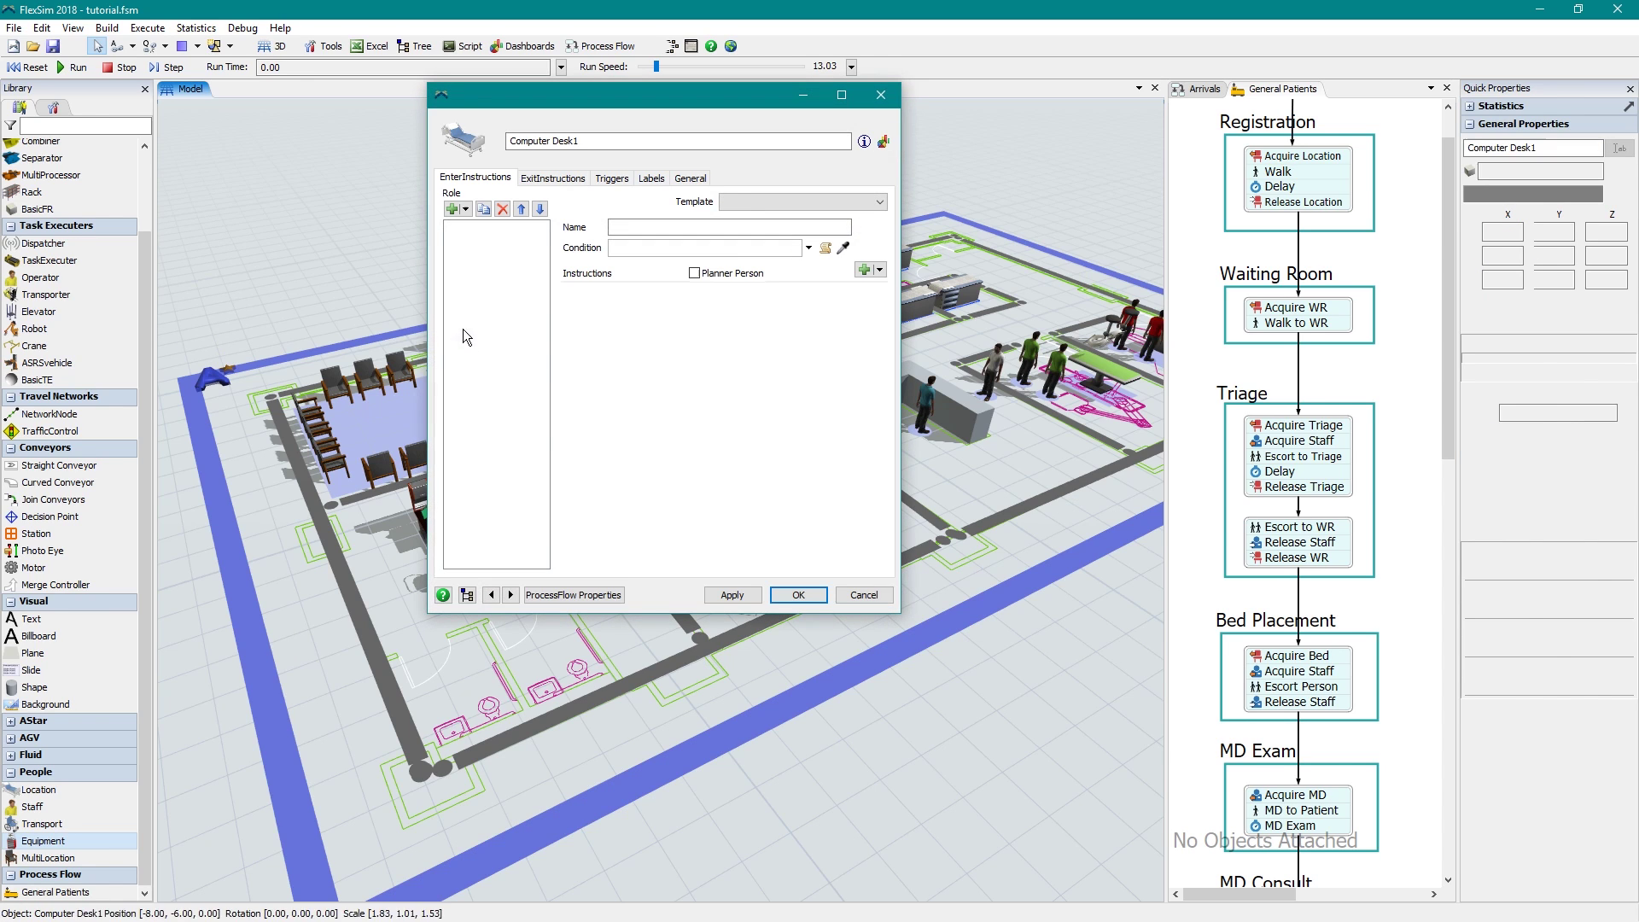
pyautogui.scroll(-3, 709, 459)
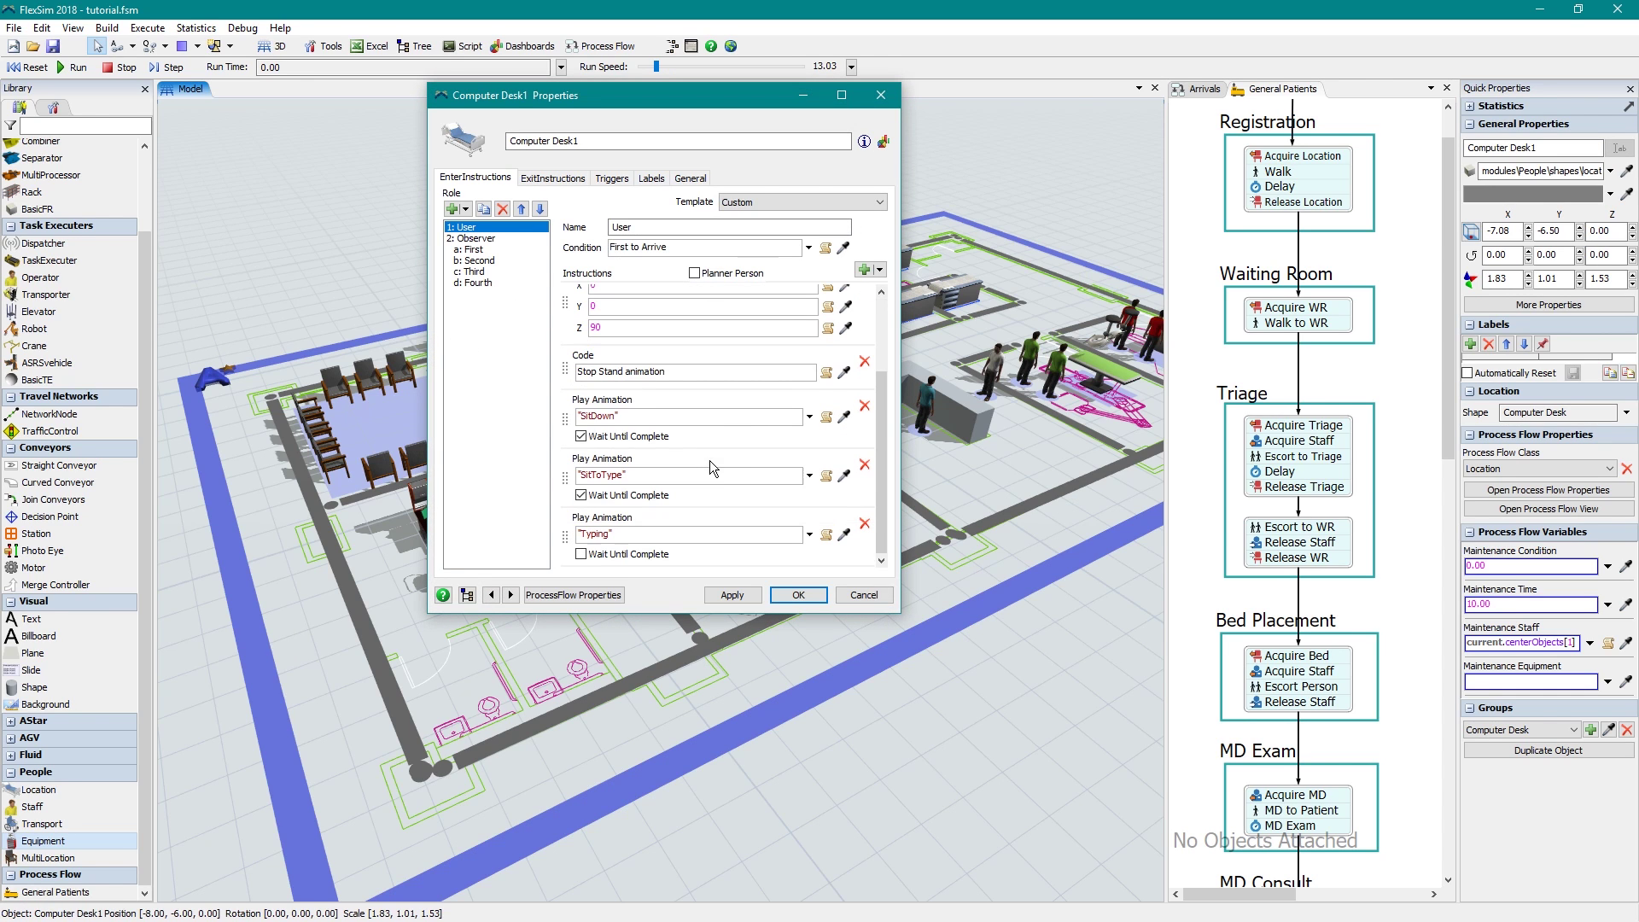
pyautogui.click(809, 476)
pyautogui.moveTo(785, 503)
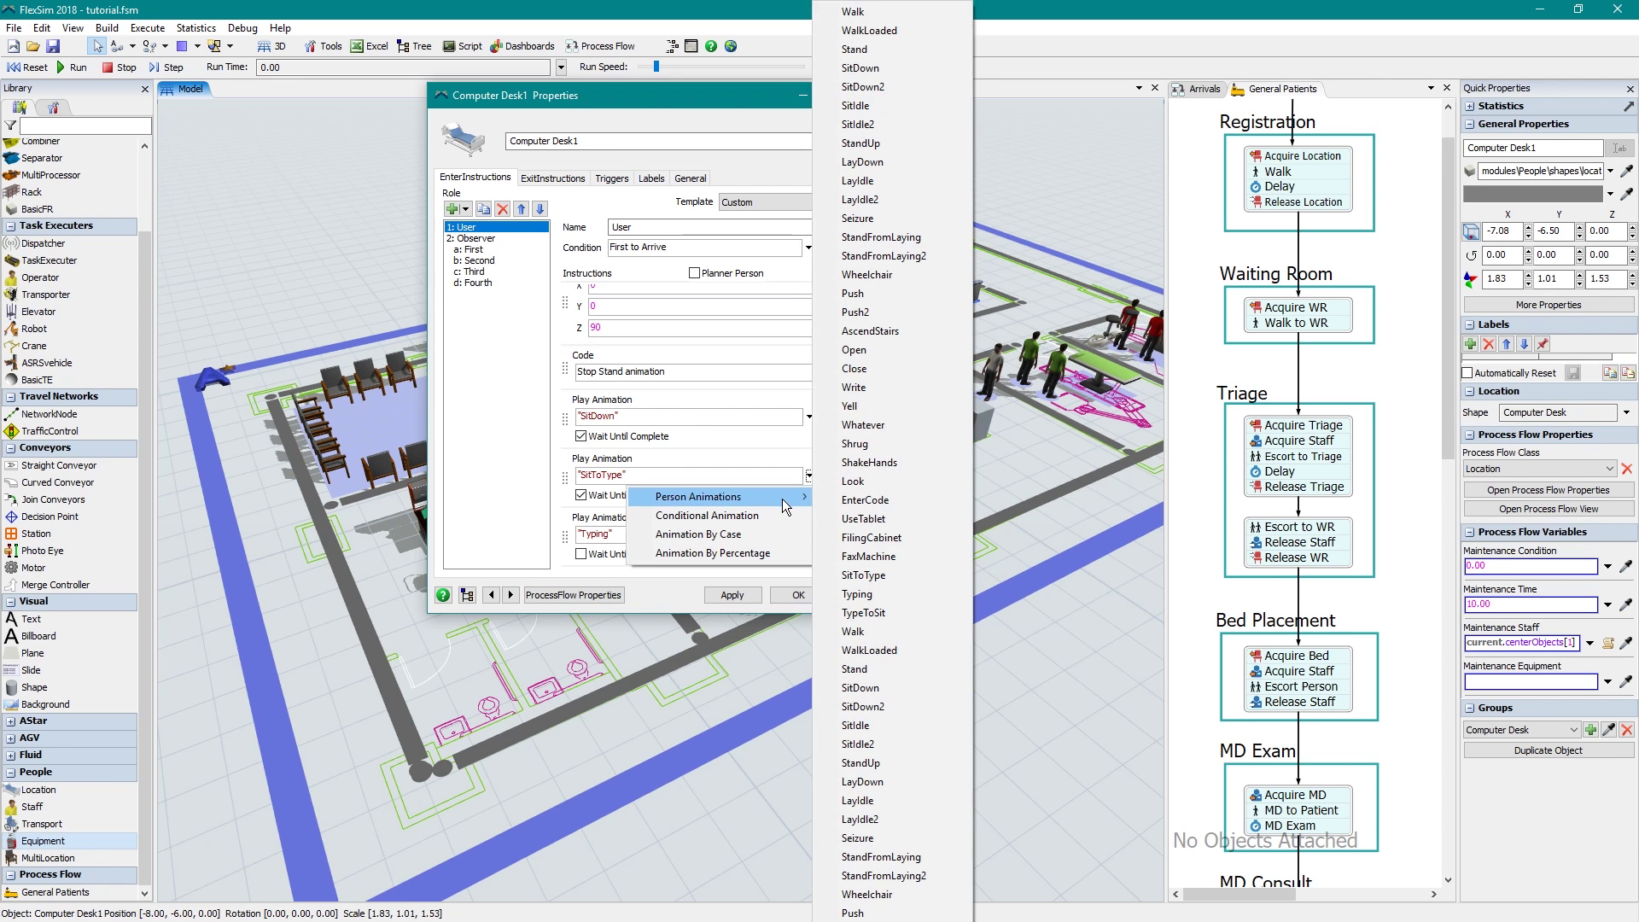
pyautogui.click(742, 457)
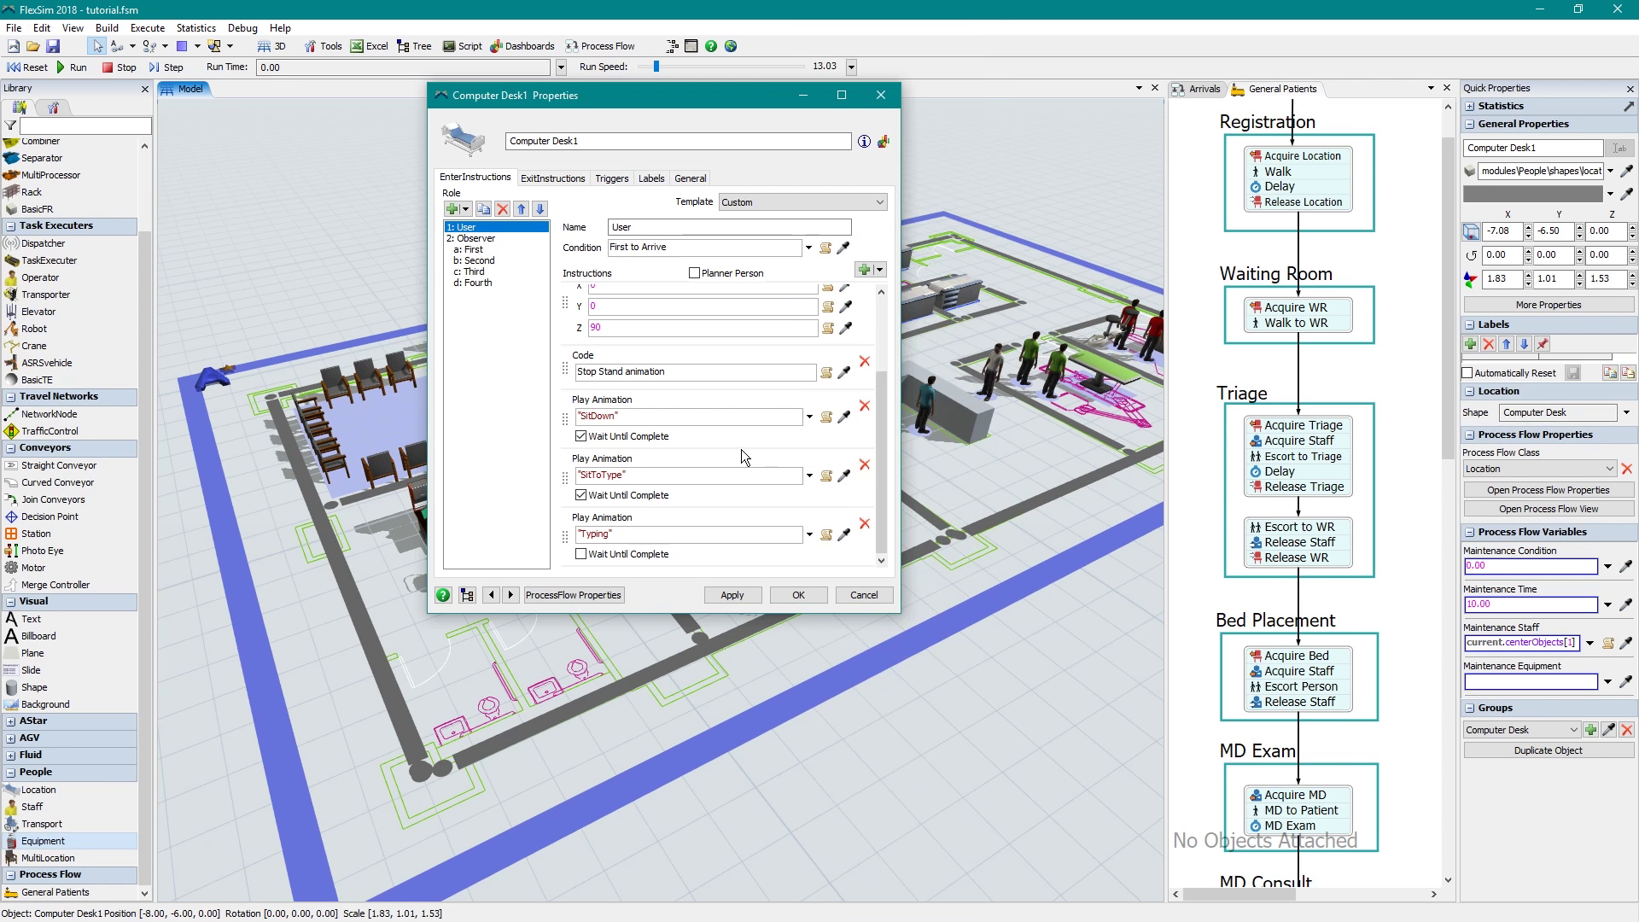
pyautogui.click(799, 596)
# Step: Browse the Registration, Arrivals and General Patients process flows, then run the hospital simulation
pyautogui.click(1226, 212)
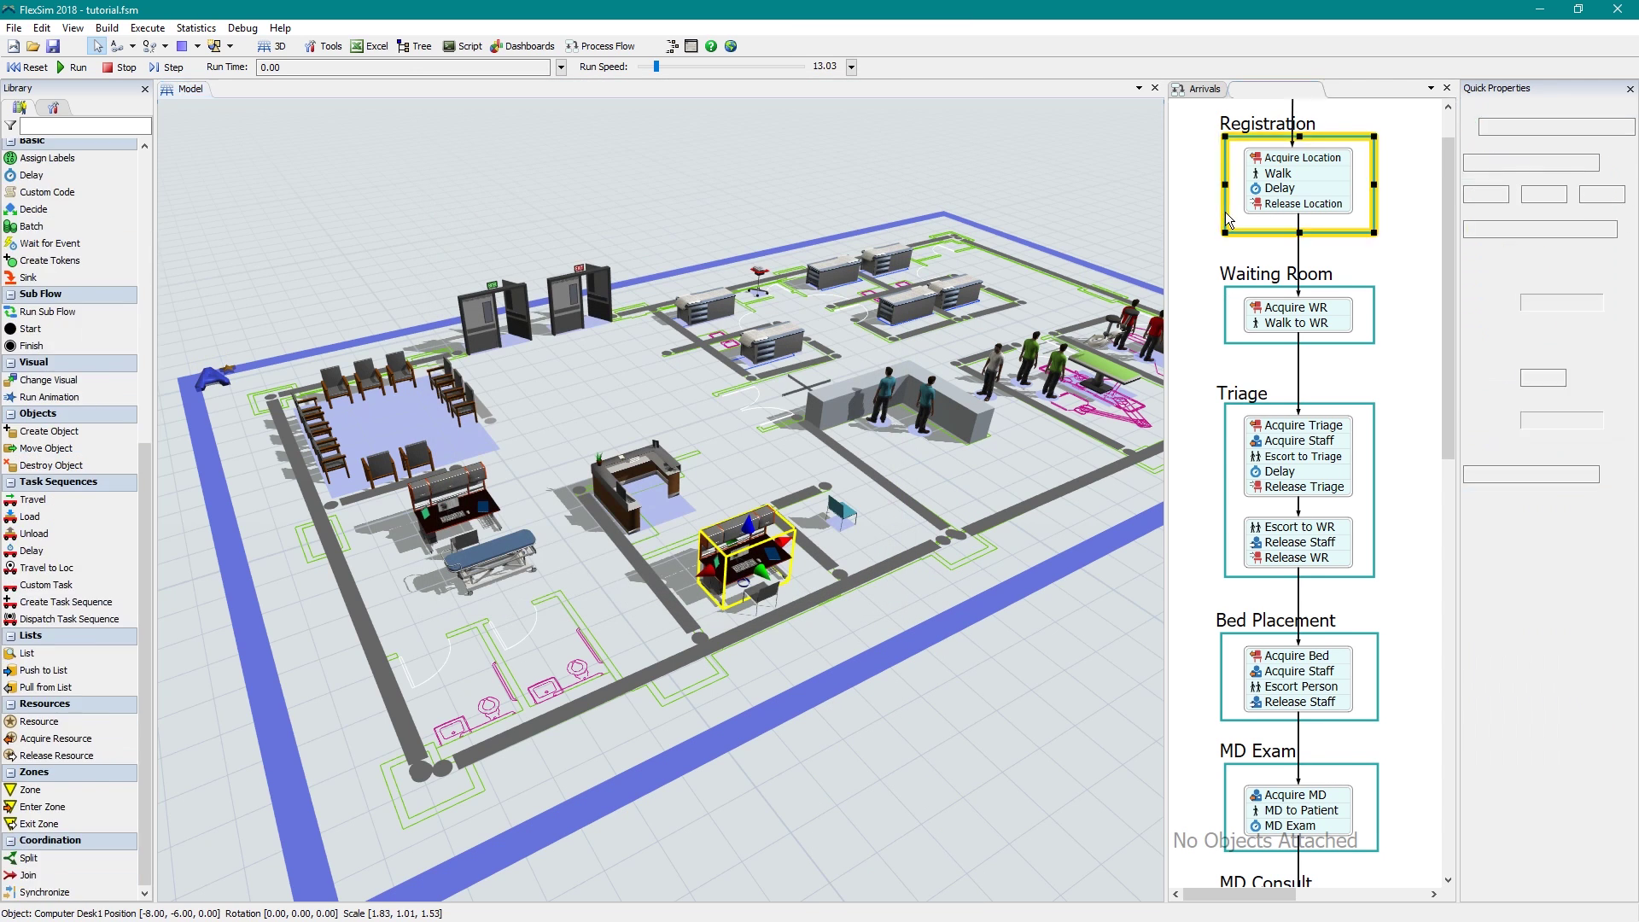
pyautogui.click(1195, 166)
pyautogui.click(1204, 89)
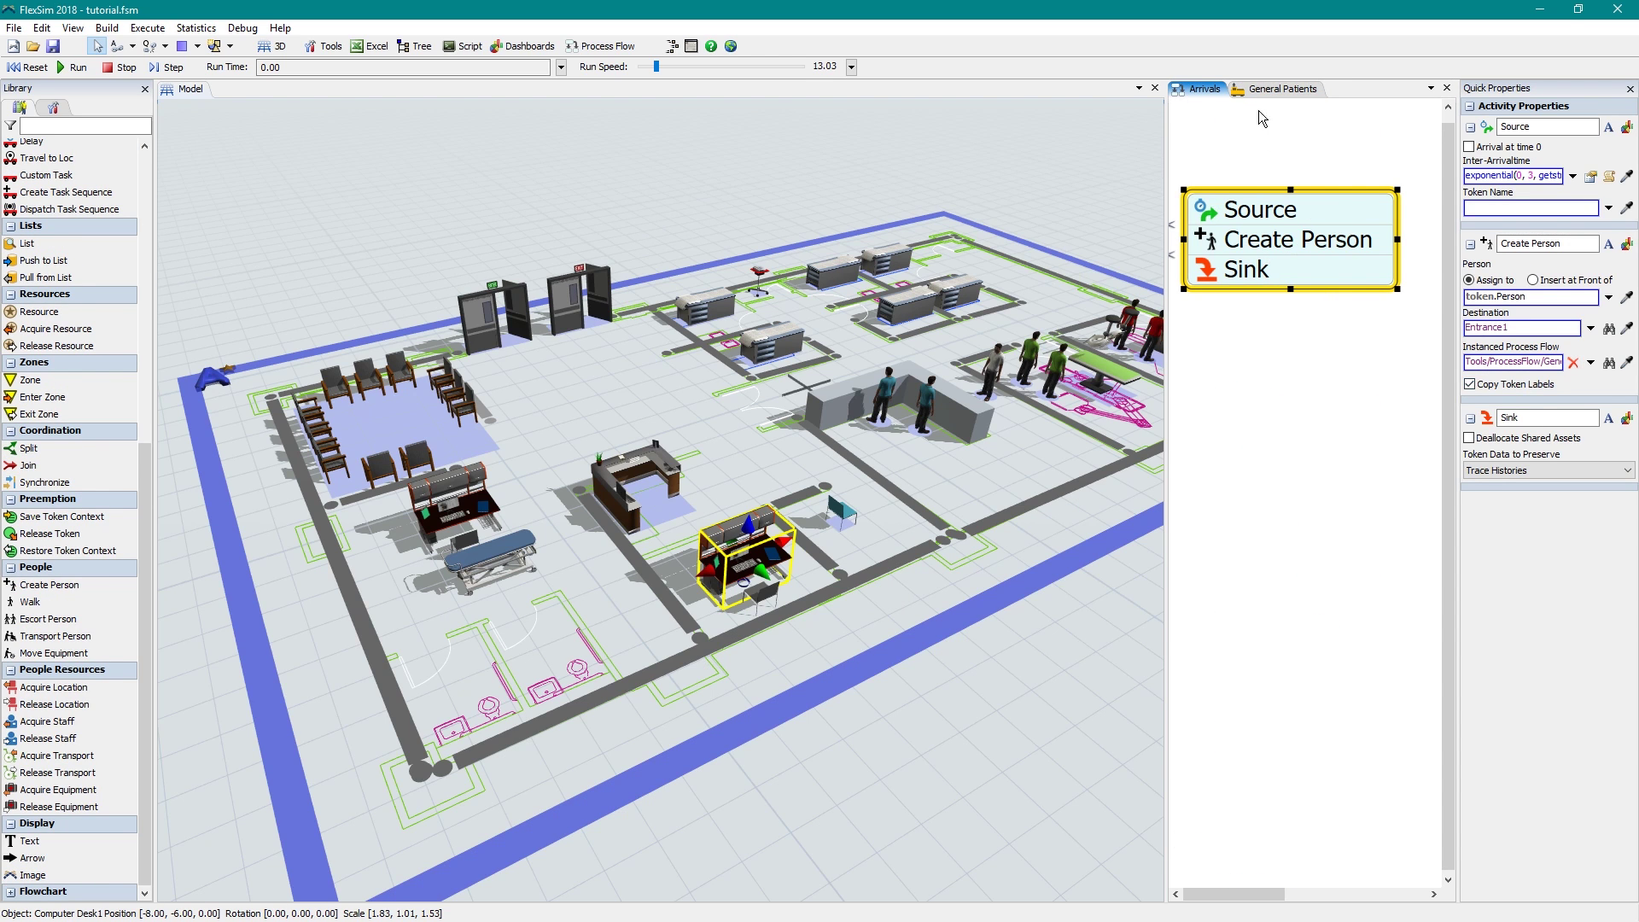
pyautogui.click(1282, 86)
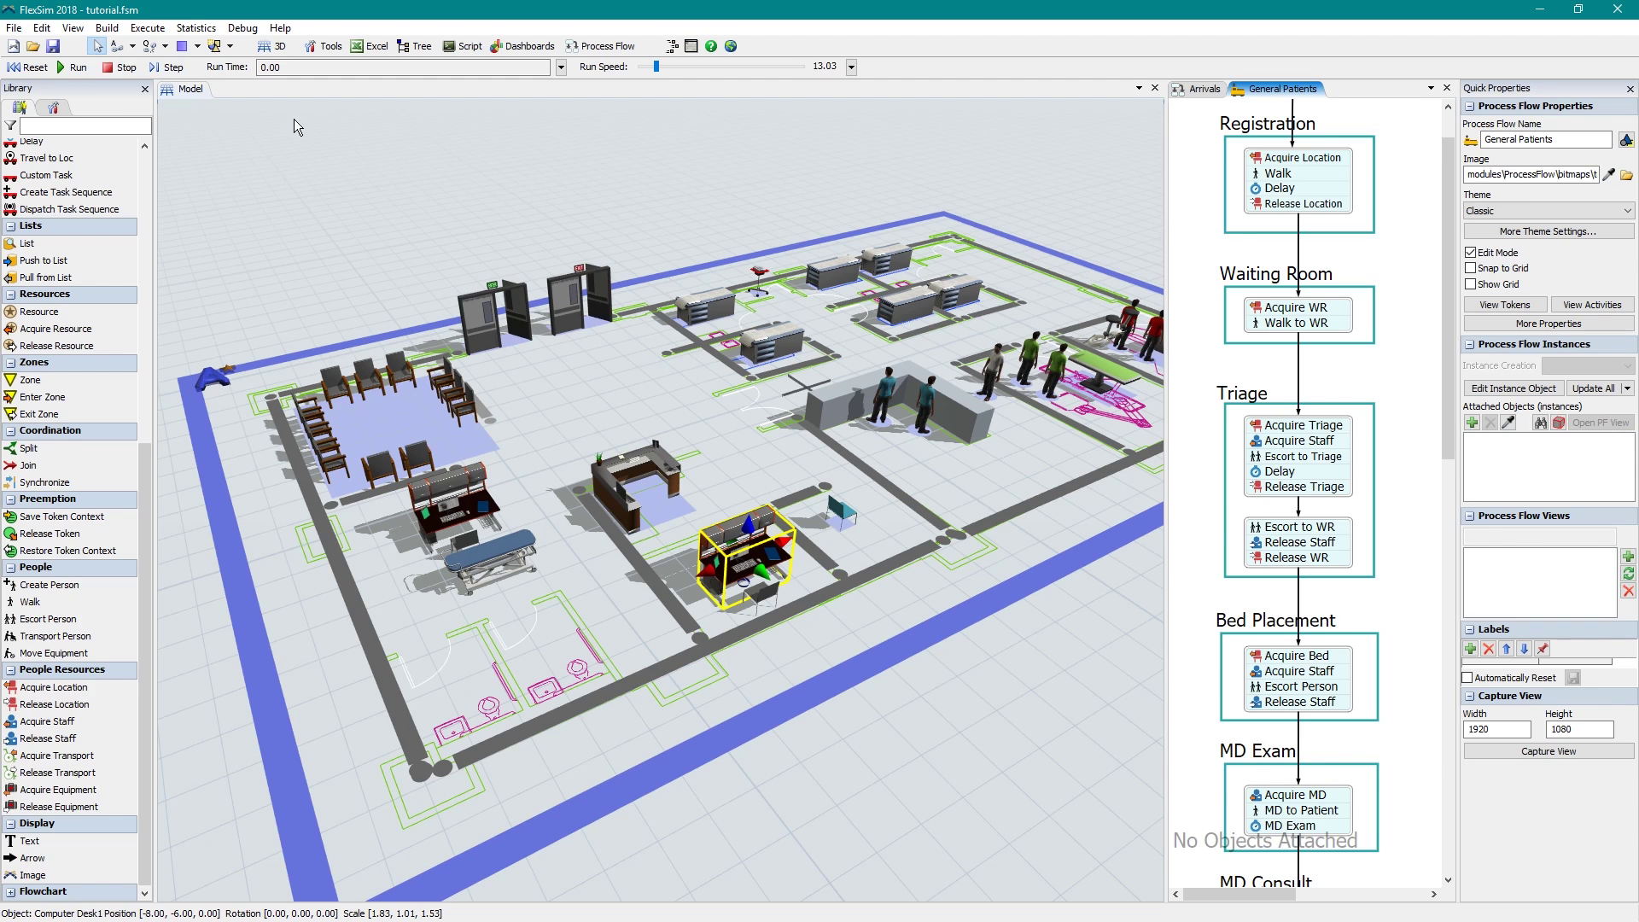
pyautogui.click(74, 67)
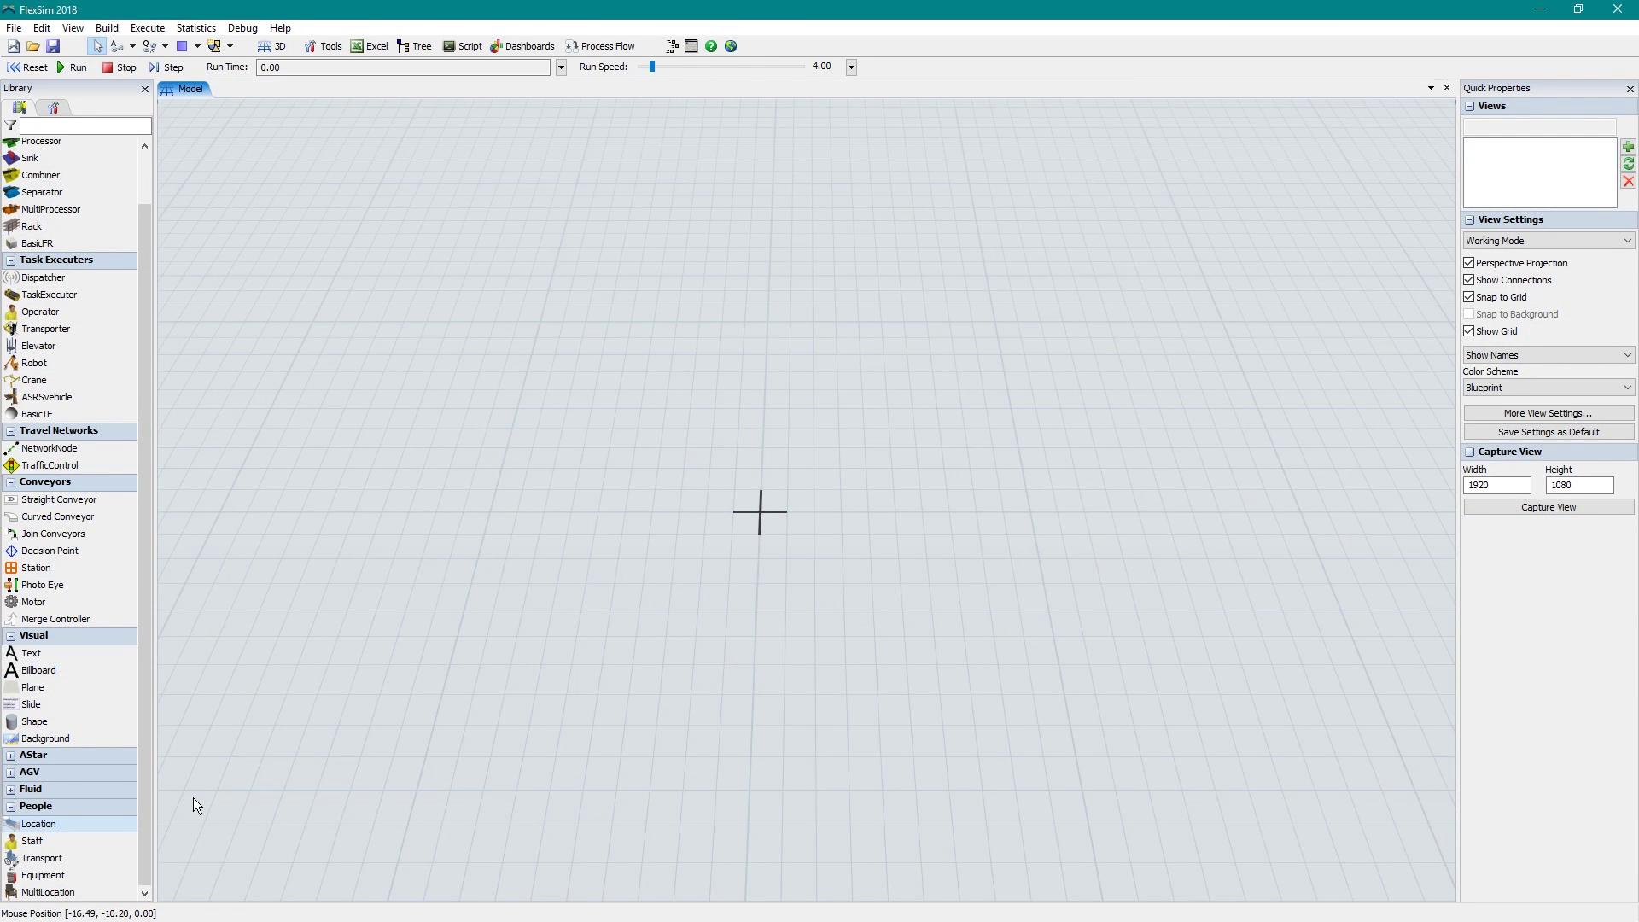
# Step: Add two chairs, a row of four exam tables and wheelchair transports to the empty model
pyautogui.moveTo(99, 818); pyautogui.dragTo(324, 597)
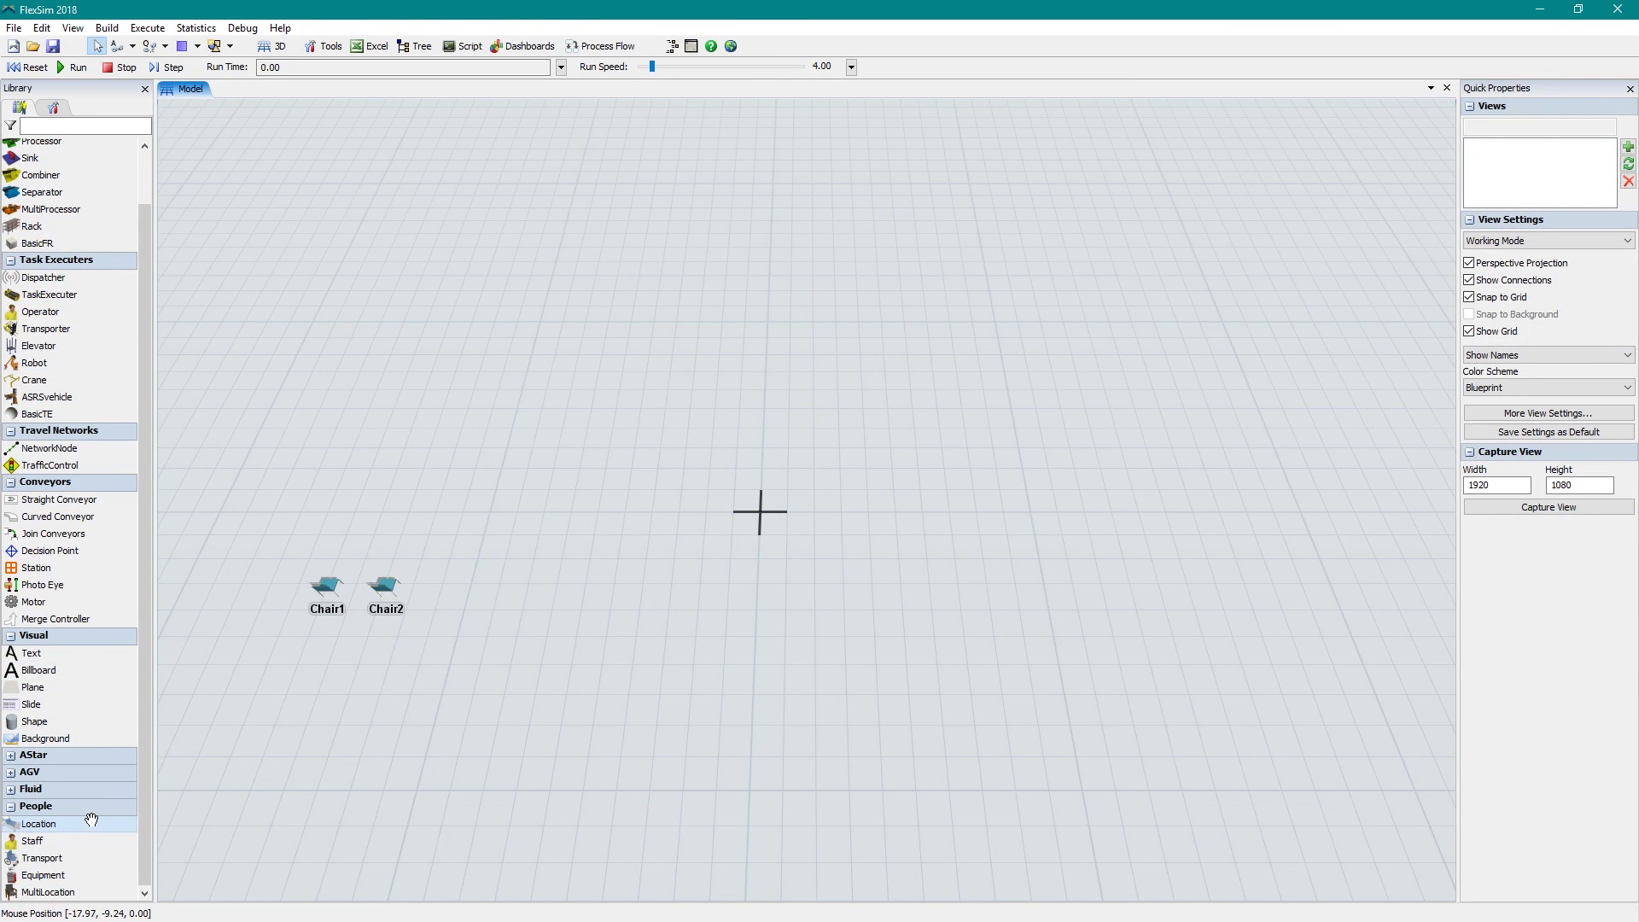
pyautogui.moveTo(91, 820)
pyautogui.moveTo(190, 441); pyautogui.dragTo(346, 460)
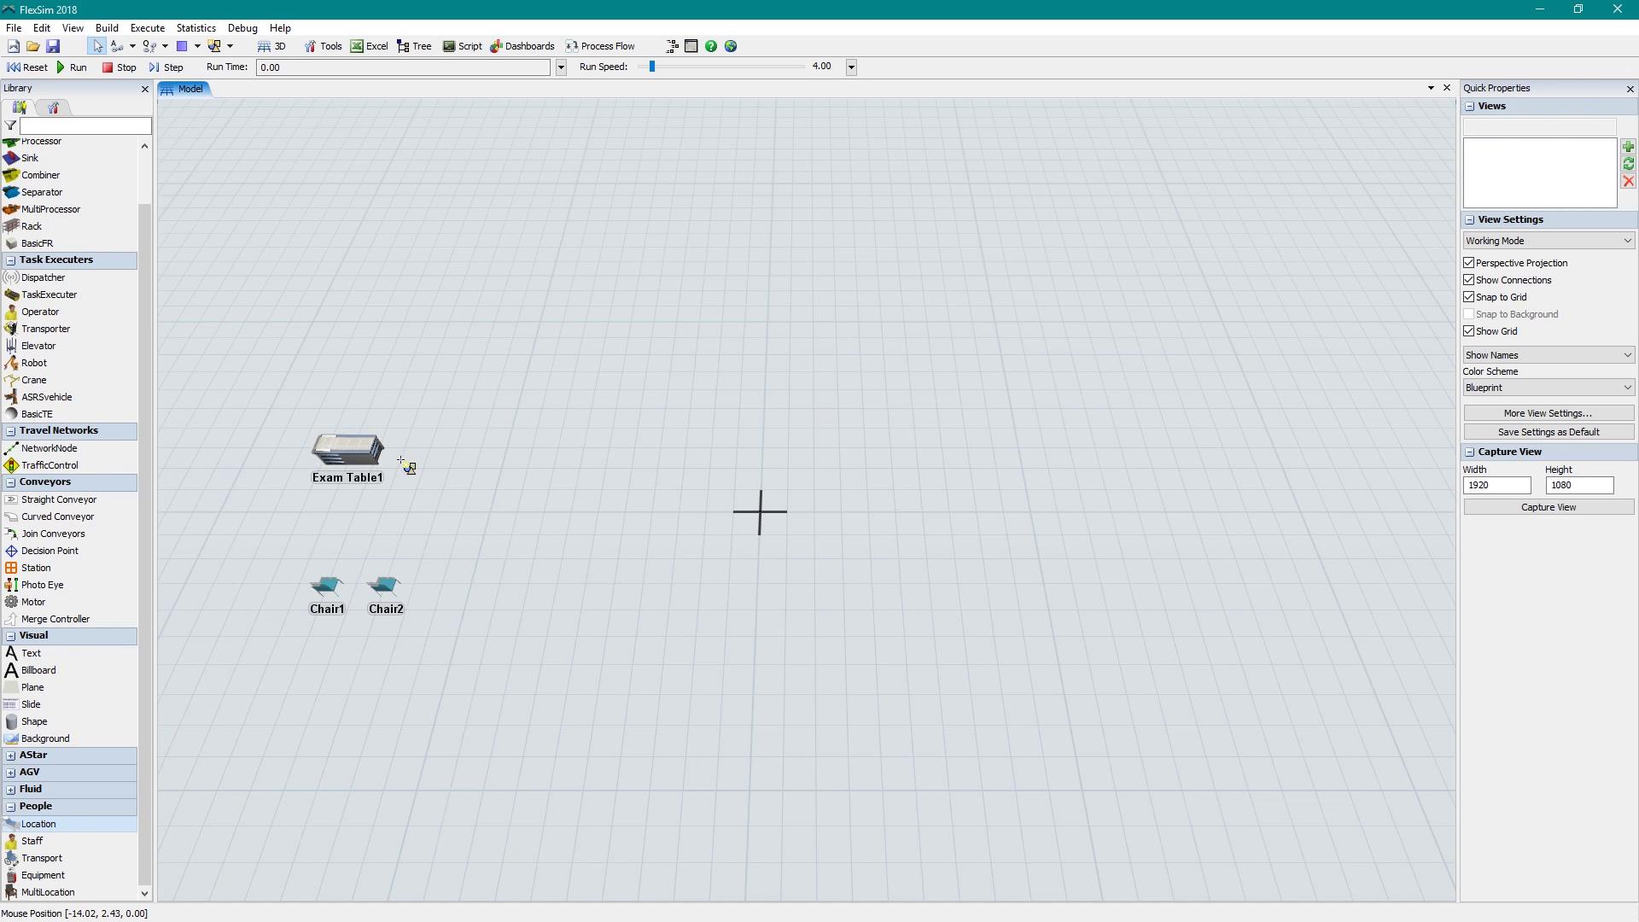
pyautogui.click(414, 468)
pyautogui.click(522, 451)
pyautogui.click(628, 455)
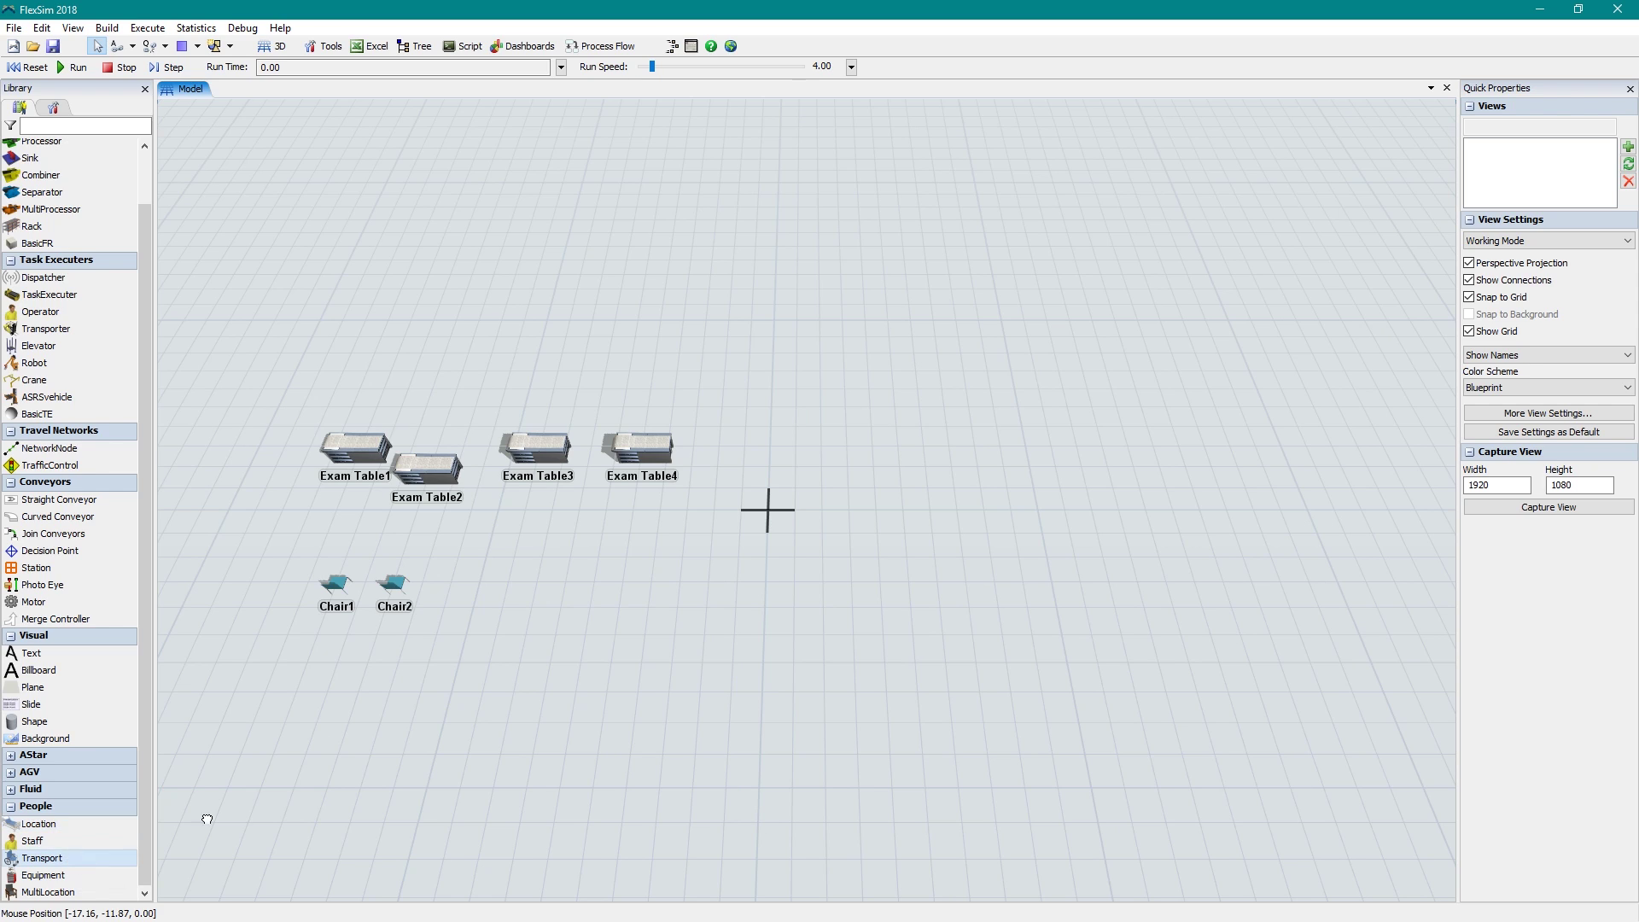
pyautogui.moveTo(76, 857); pyautogui.dragTo(286, 728)
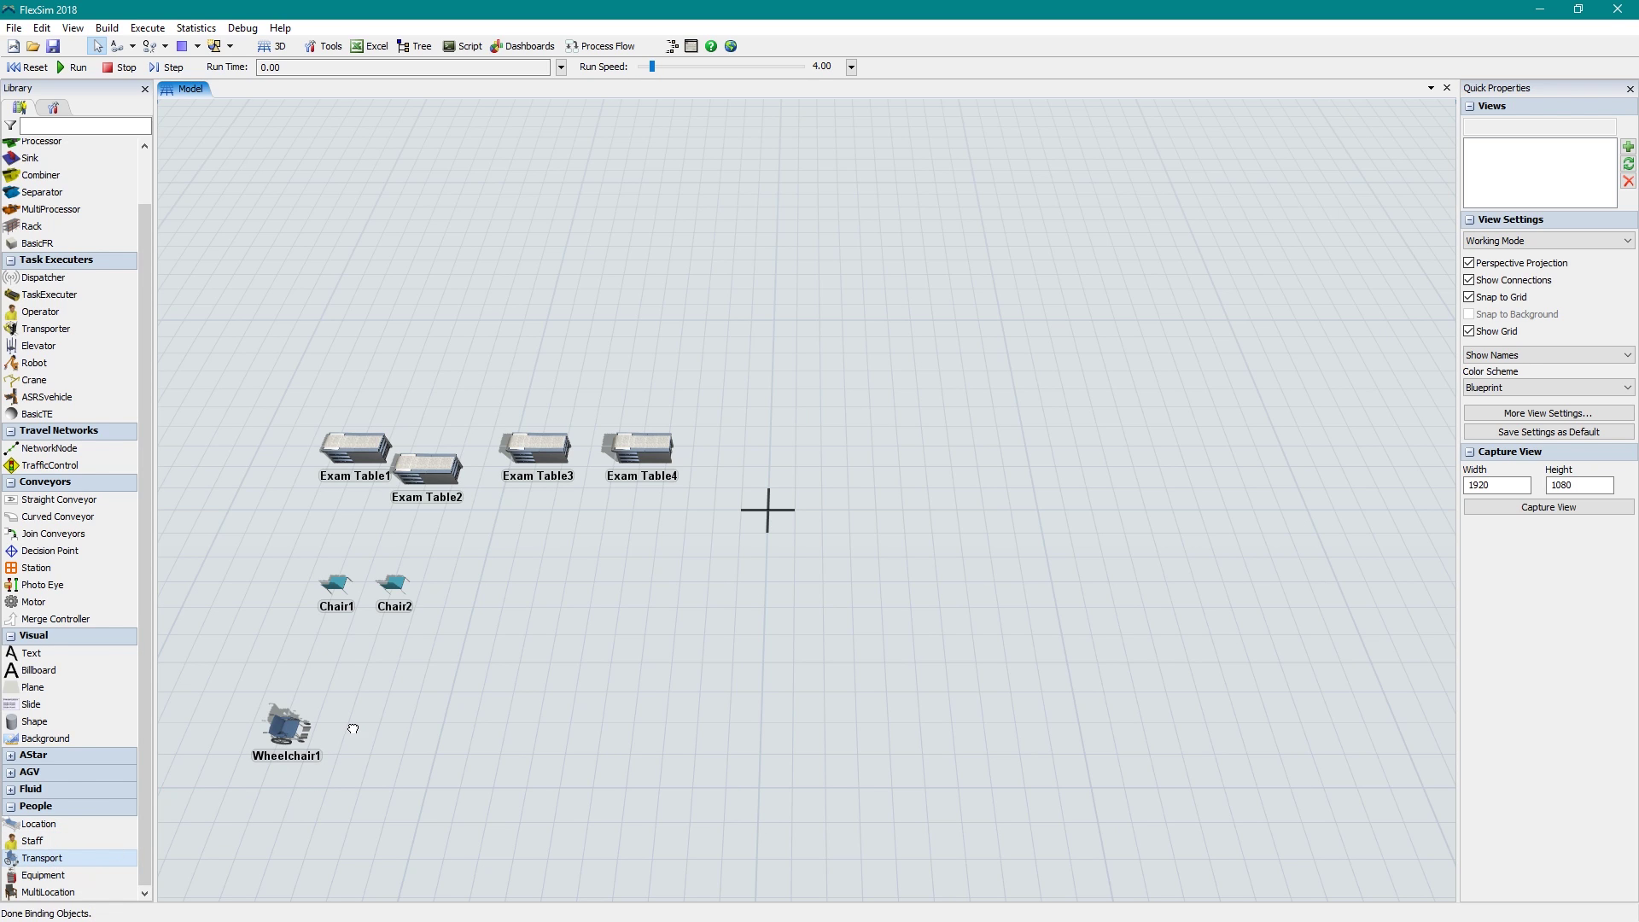
pyautogui.click(50, 111)
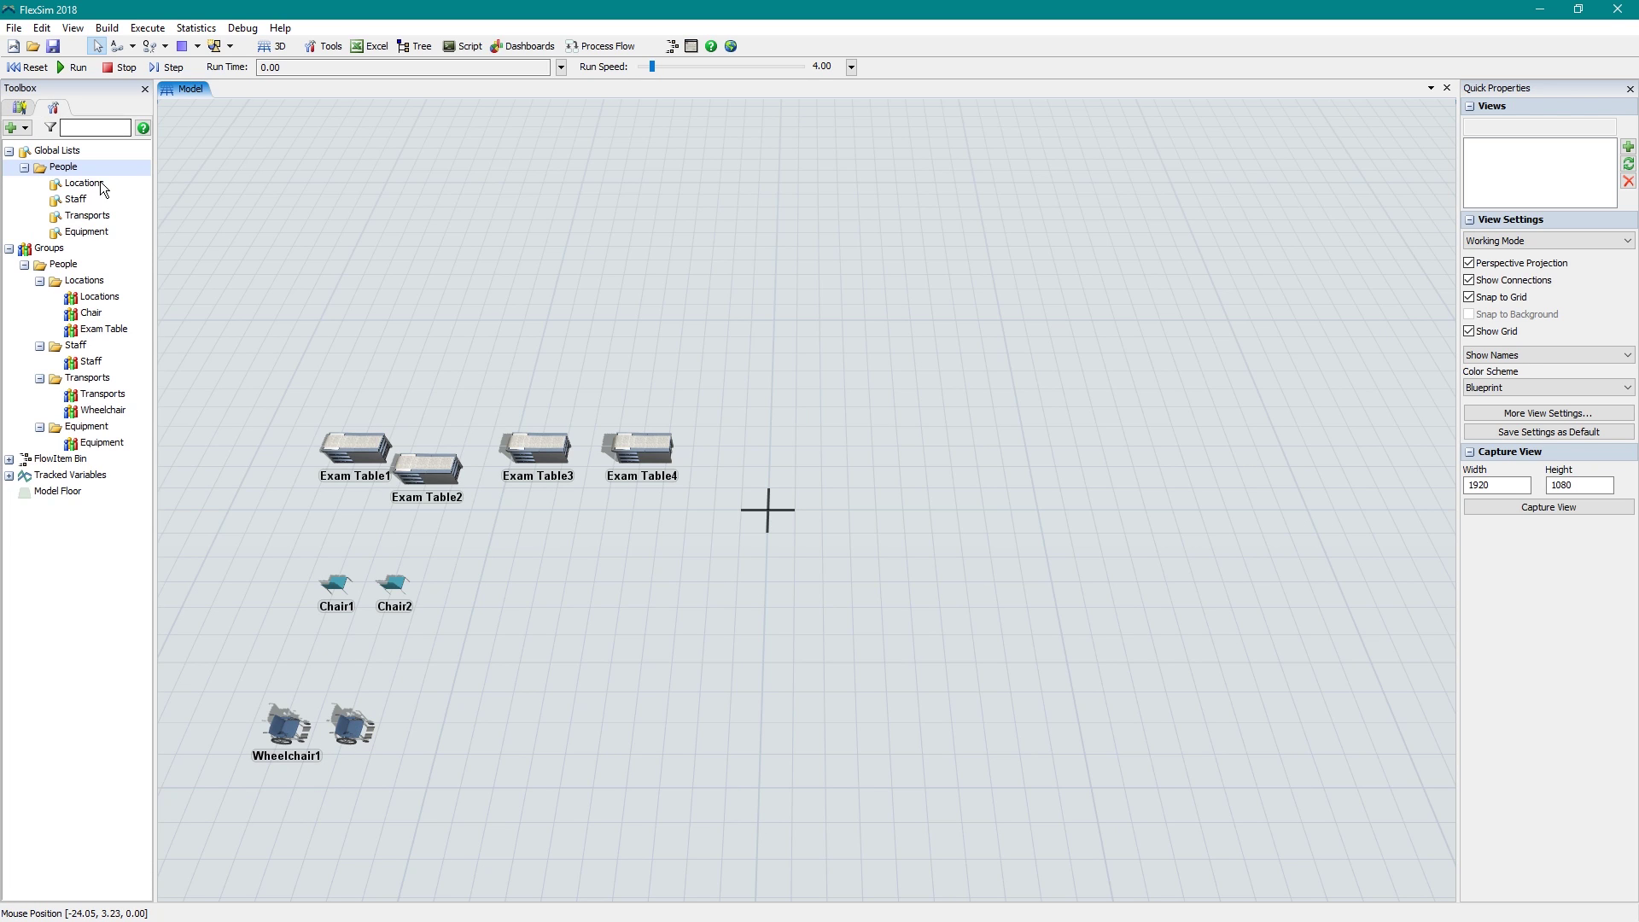
# Step: Inspect the global Locations list, then add a new General Process Flow
pyautogui.click(78, 190)
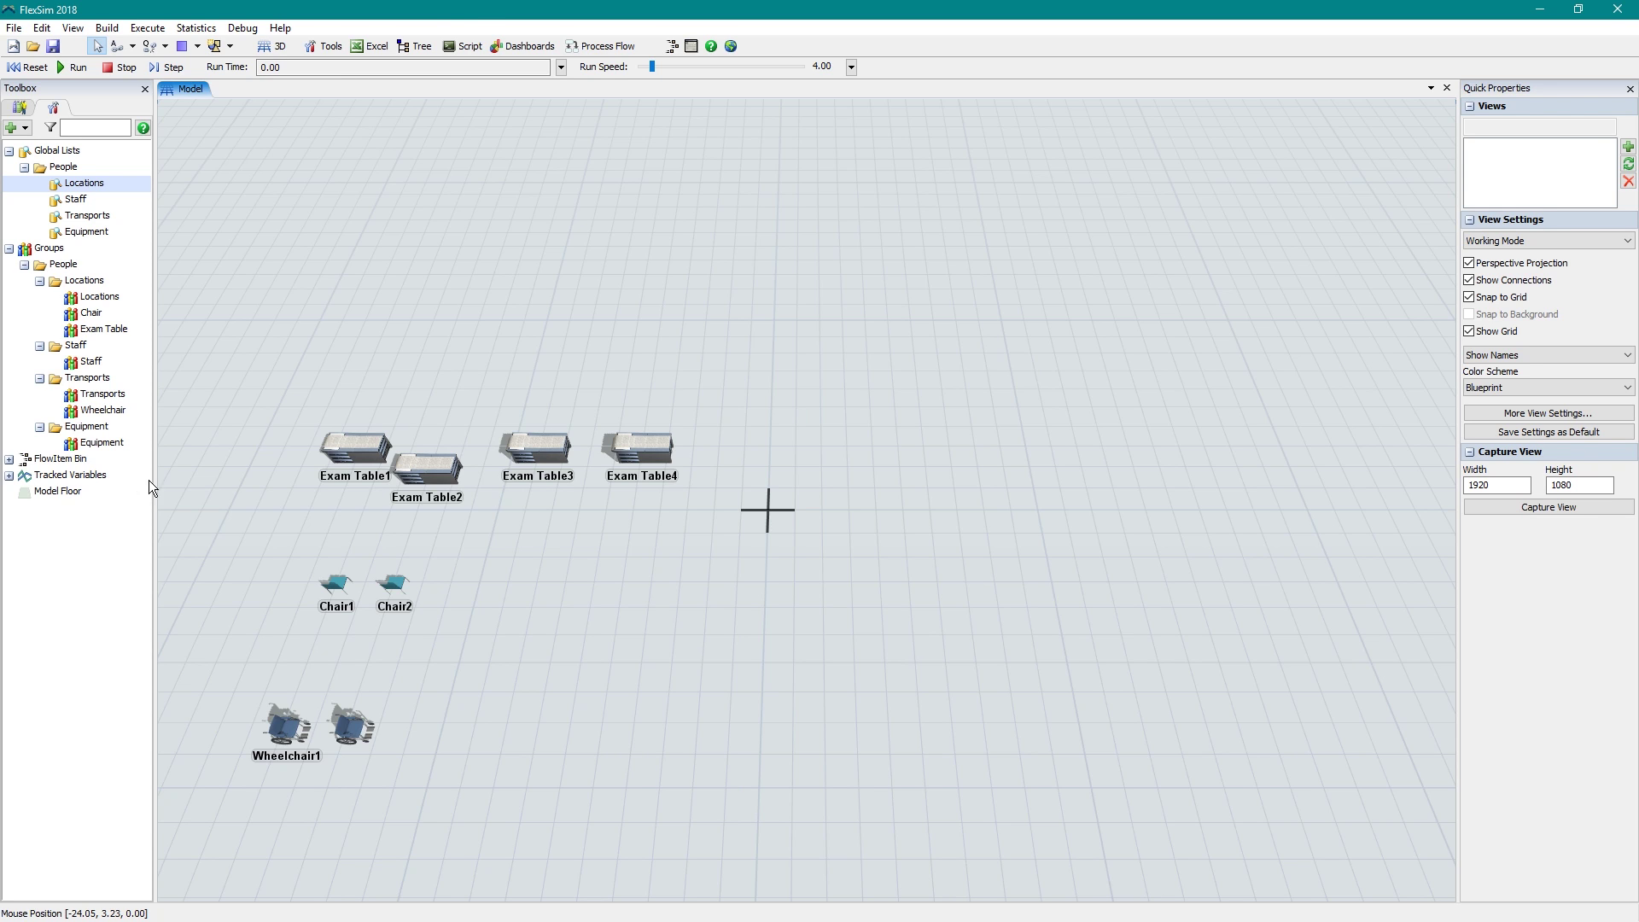
pyautogui.click(595, 47)
pyautogui.click(632, 70)
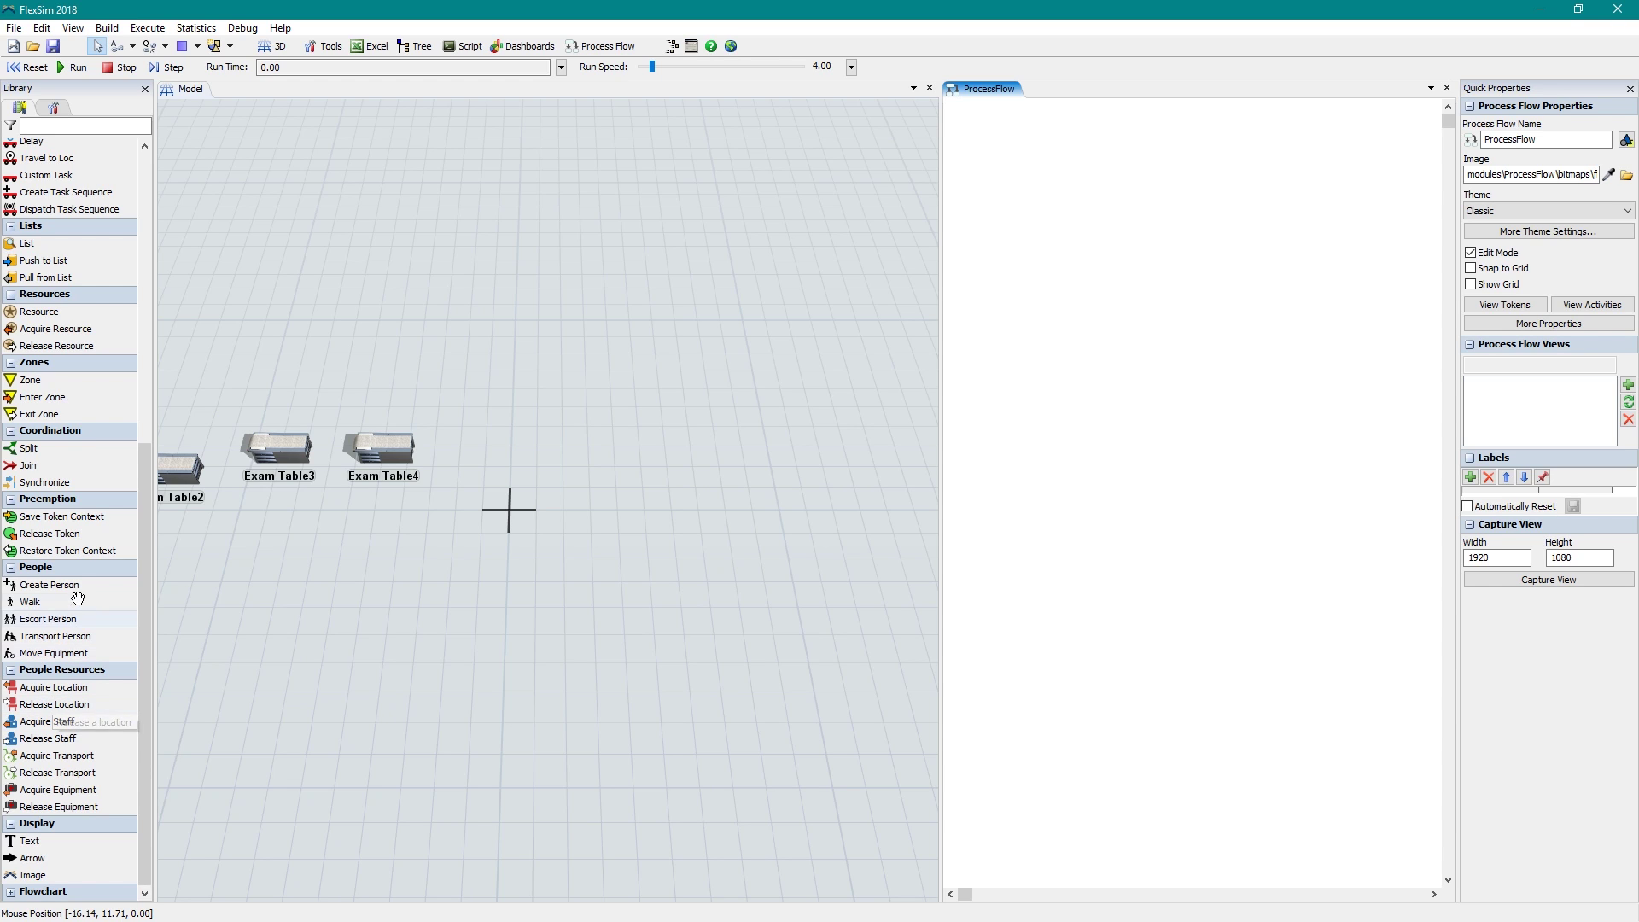
# Step: Add an Escort Person activity to ProcessFlow and view its inner flow
pyautogui.moveTo(73, 618); pyautogui.dragTo(1065, 268)
pyautogui.rightClick(1093, 275)
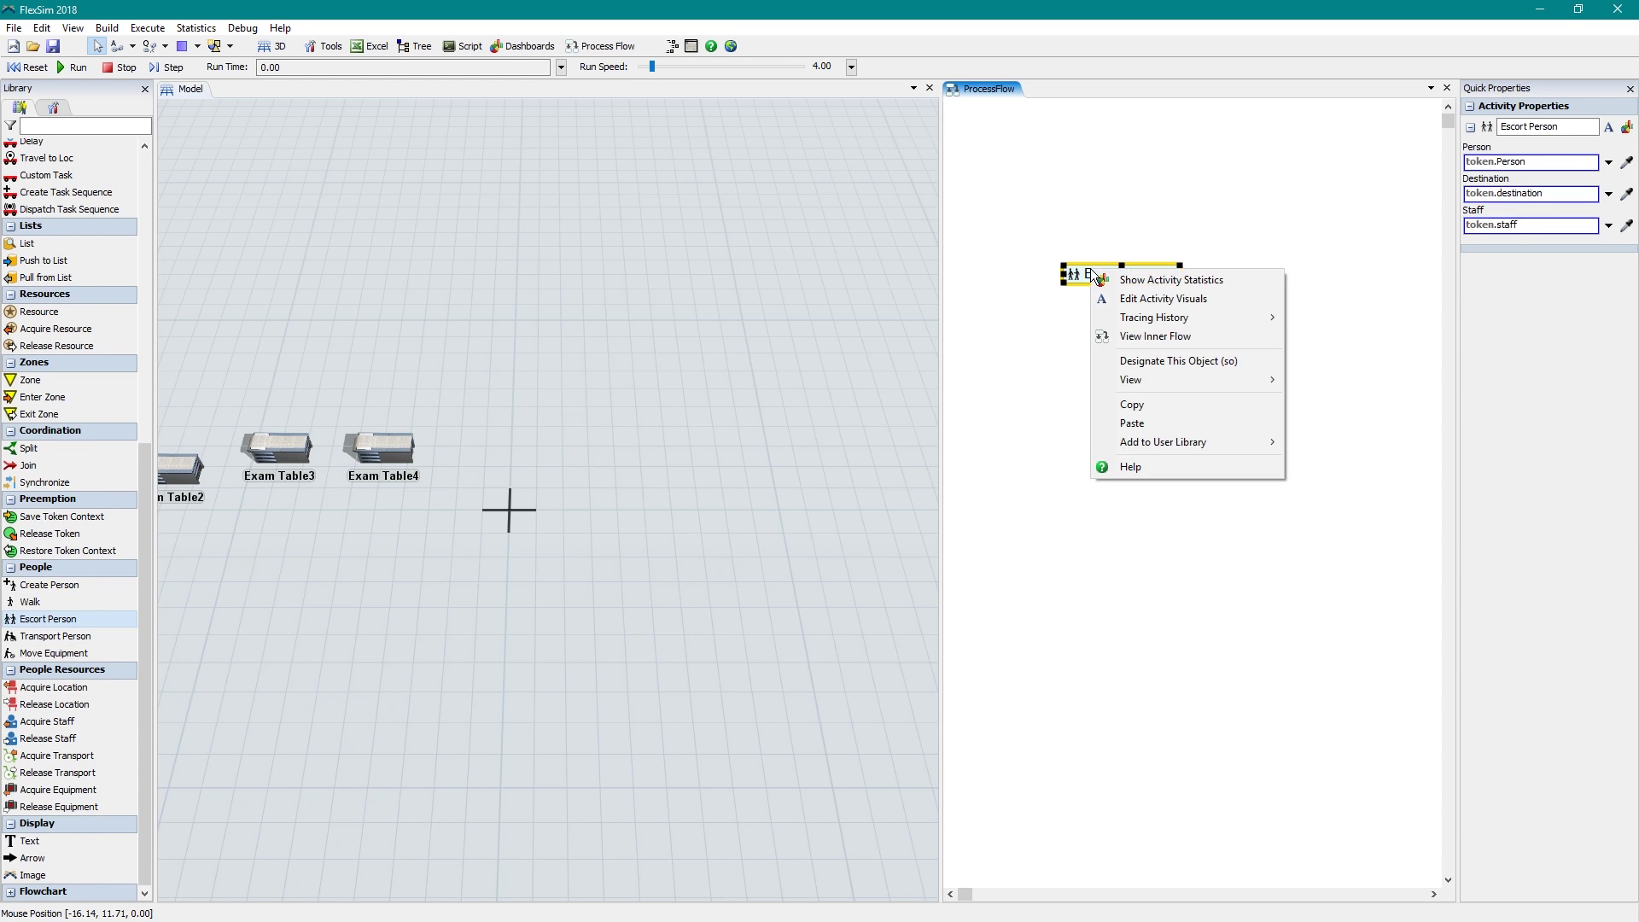
pyautogui.click(1133, 338)
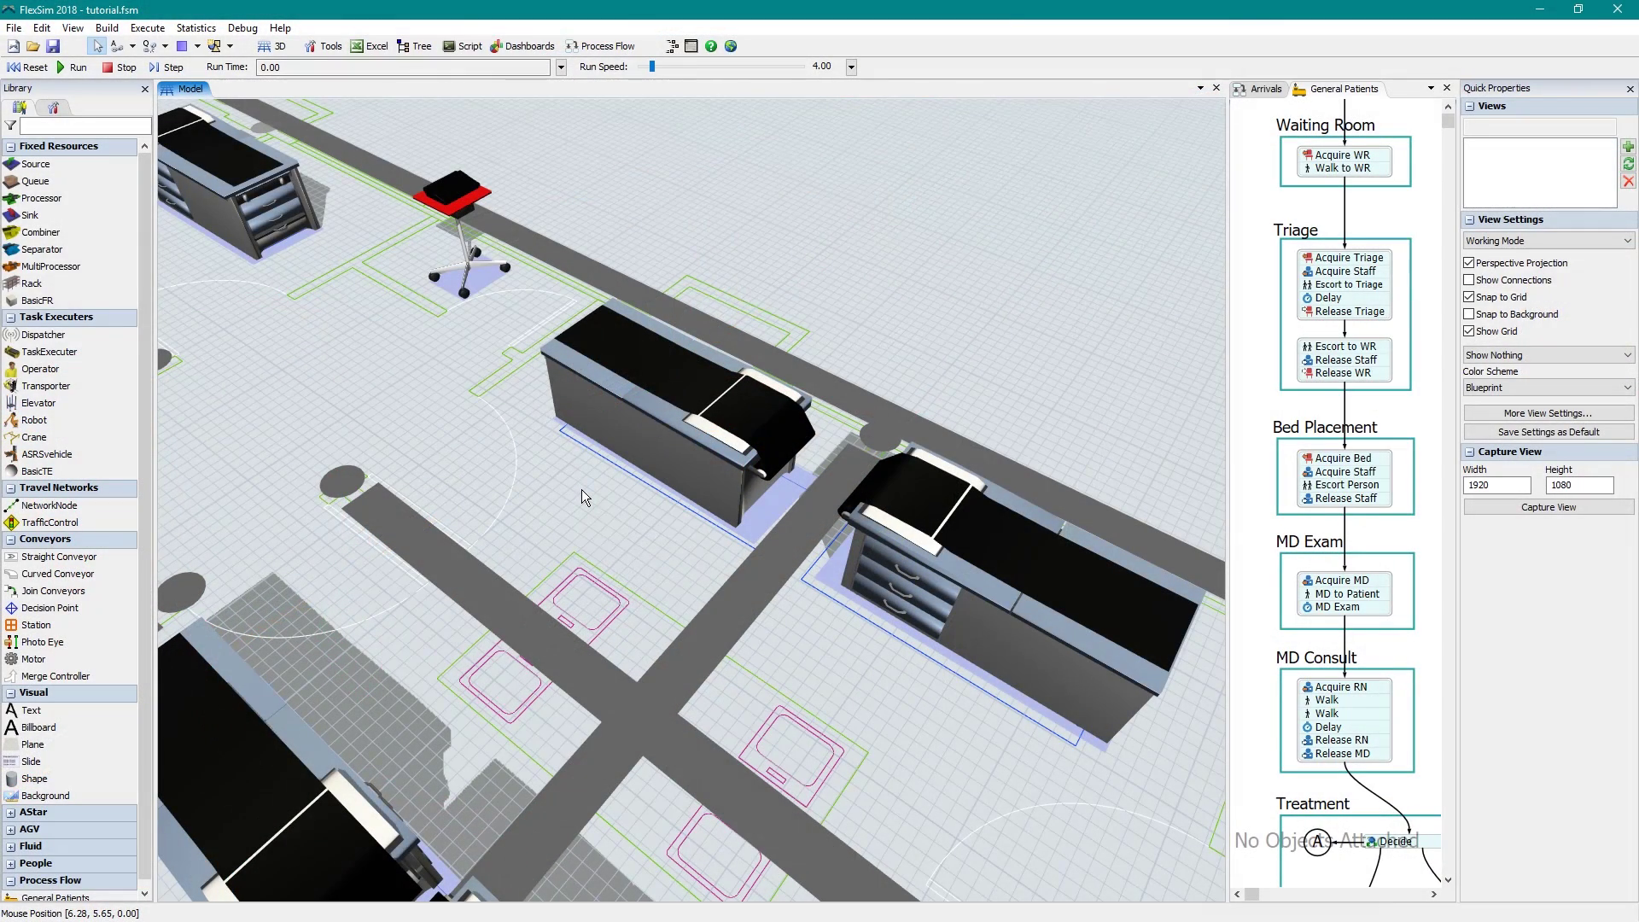
# Step: Switch Exam Table3 to the Custom location template, check its LayDown animation, and close
pyautogui.doubleClick(633, 401)
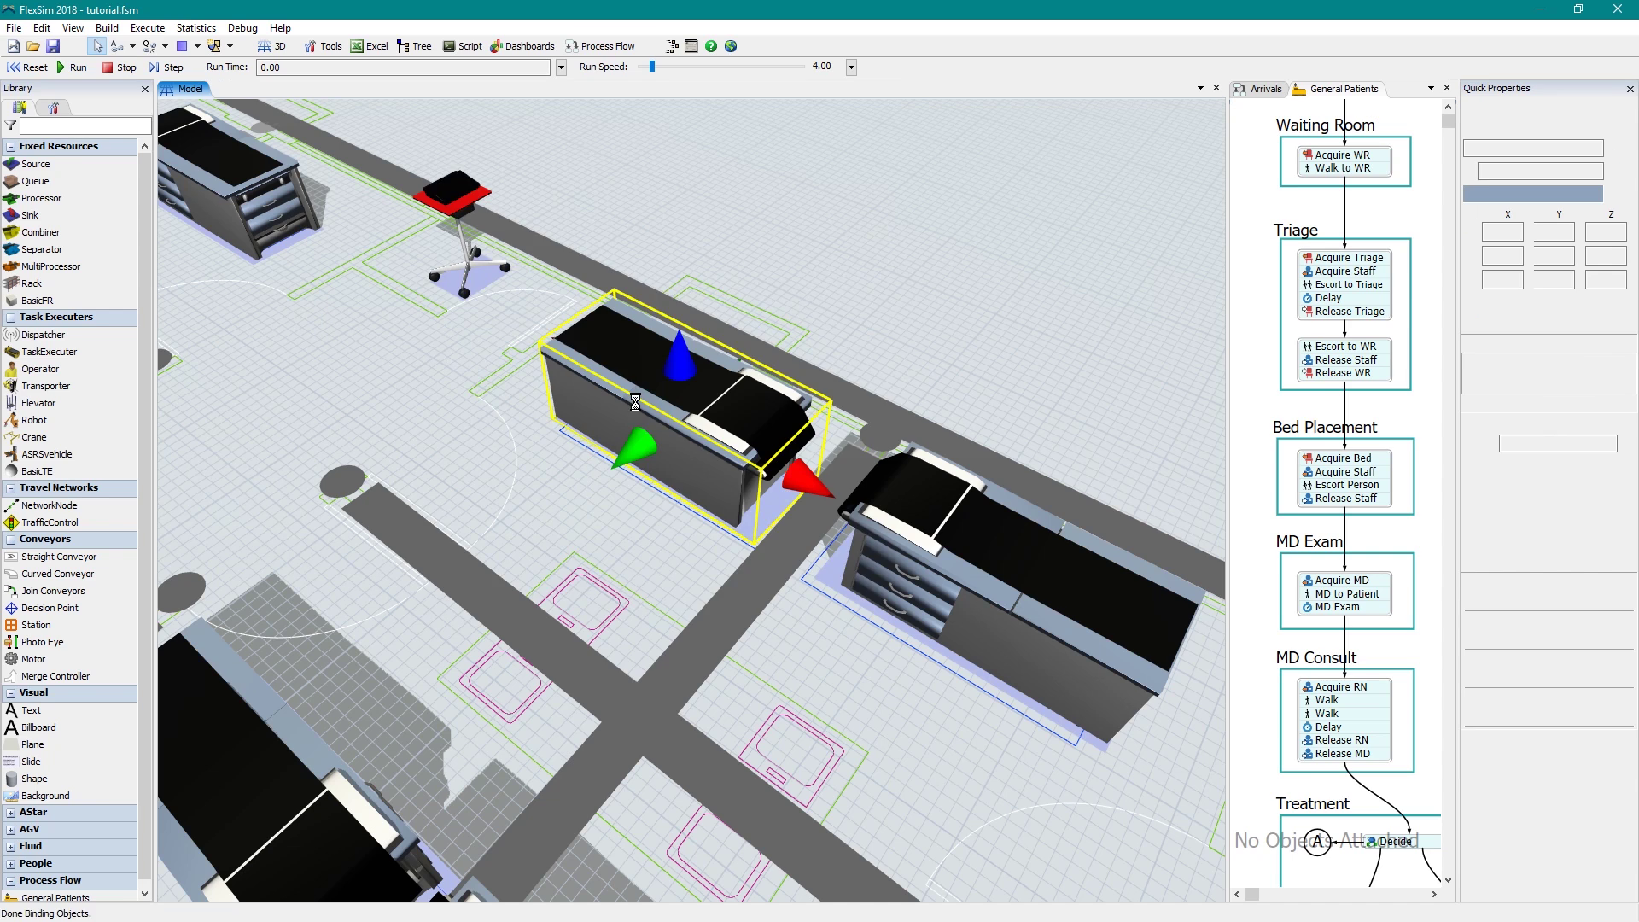
pyautogui.click(785, 203)
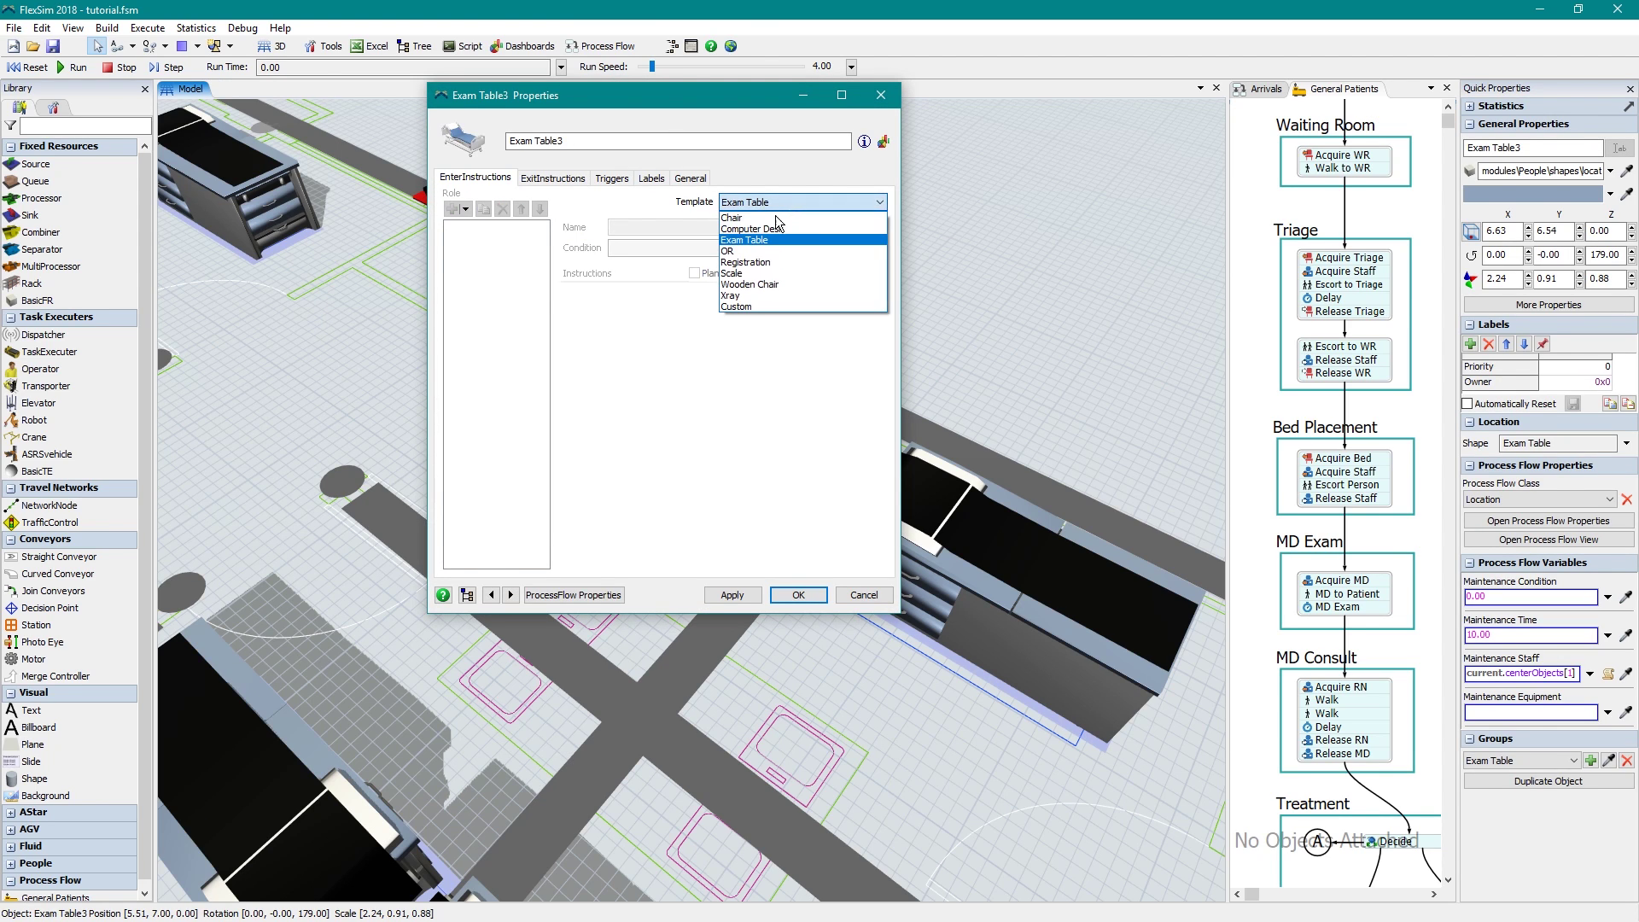
pyautogui.click(752, 312)
pyautogui.scroll(-1, 731, 475)
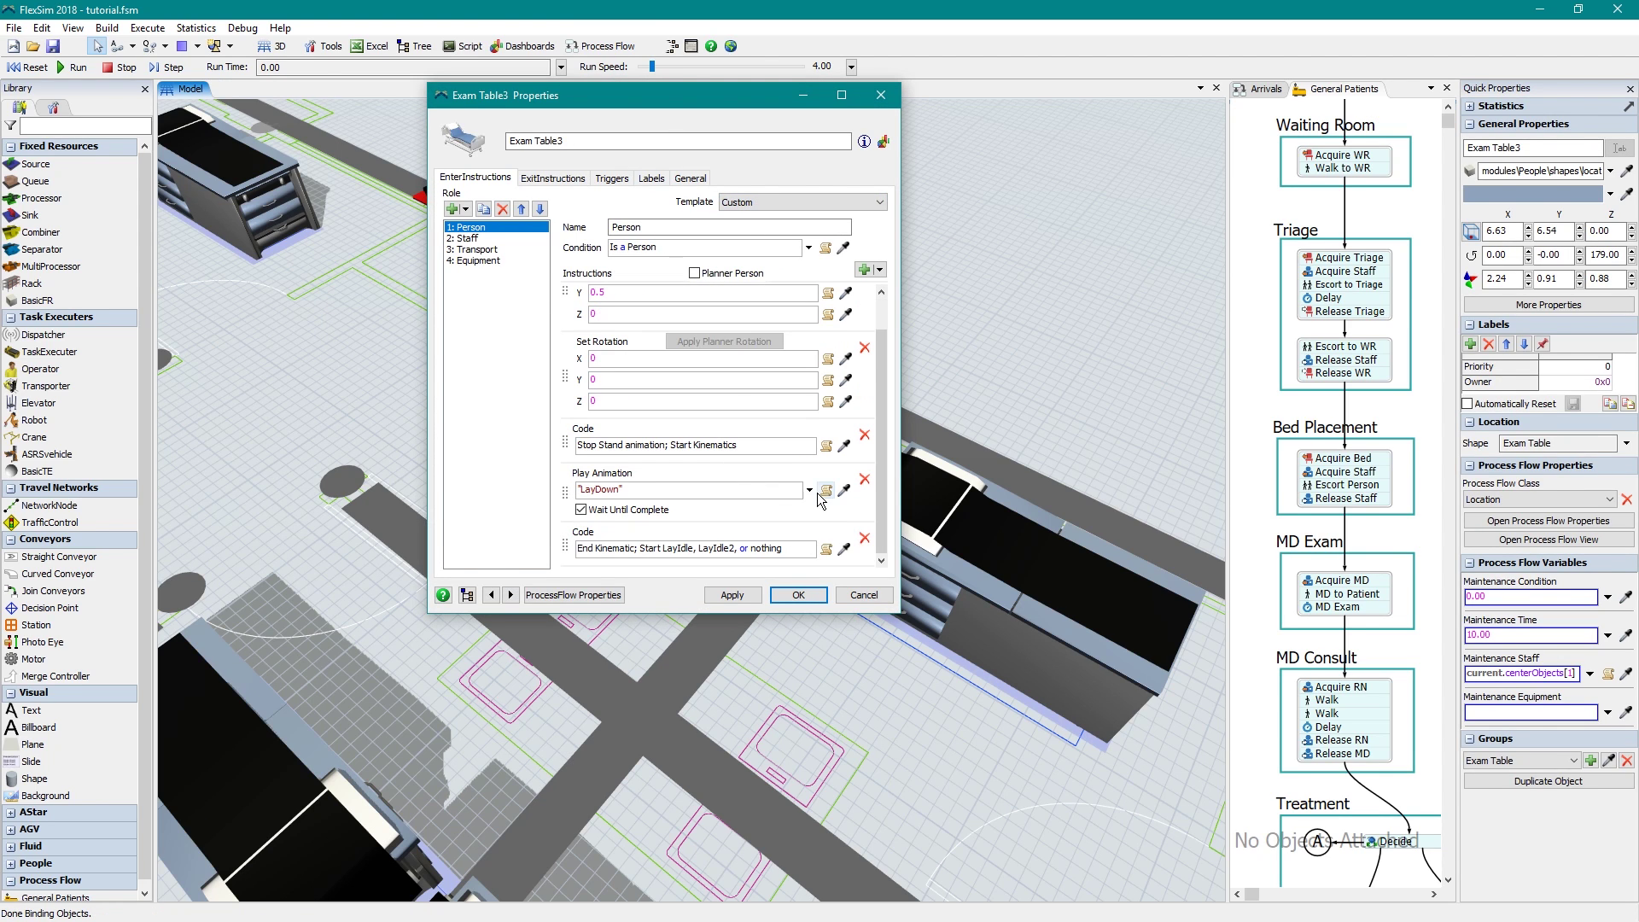
pyautogui.click(809, 491)
pyautogui.moveTo(771, 523)
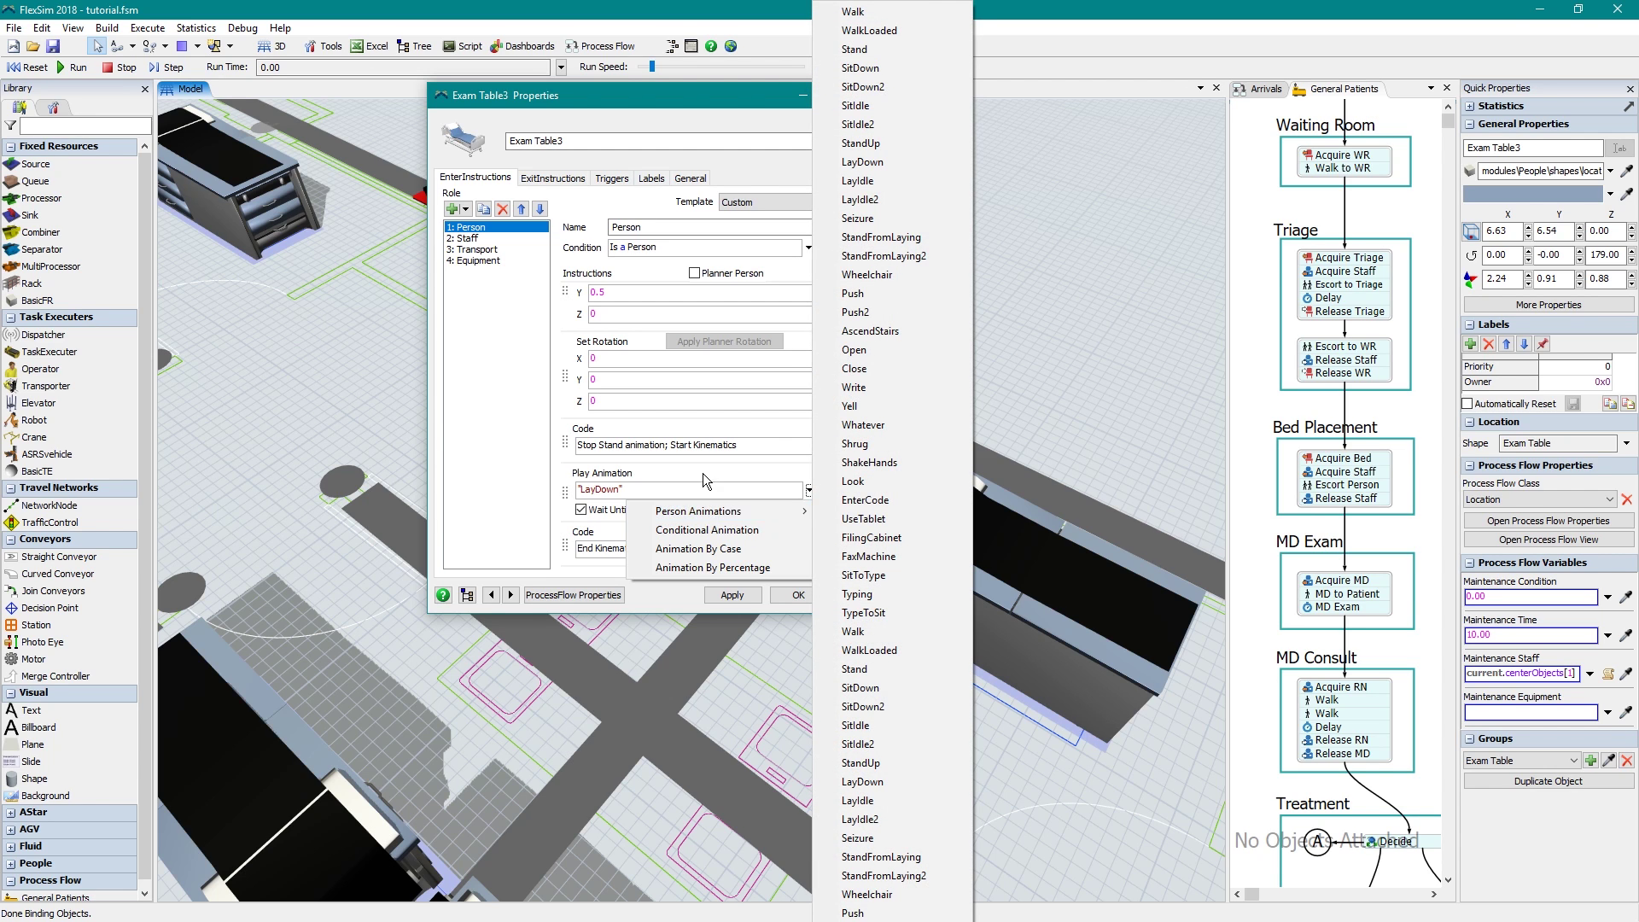
pyautogui.click(677, 484)
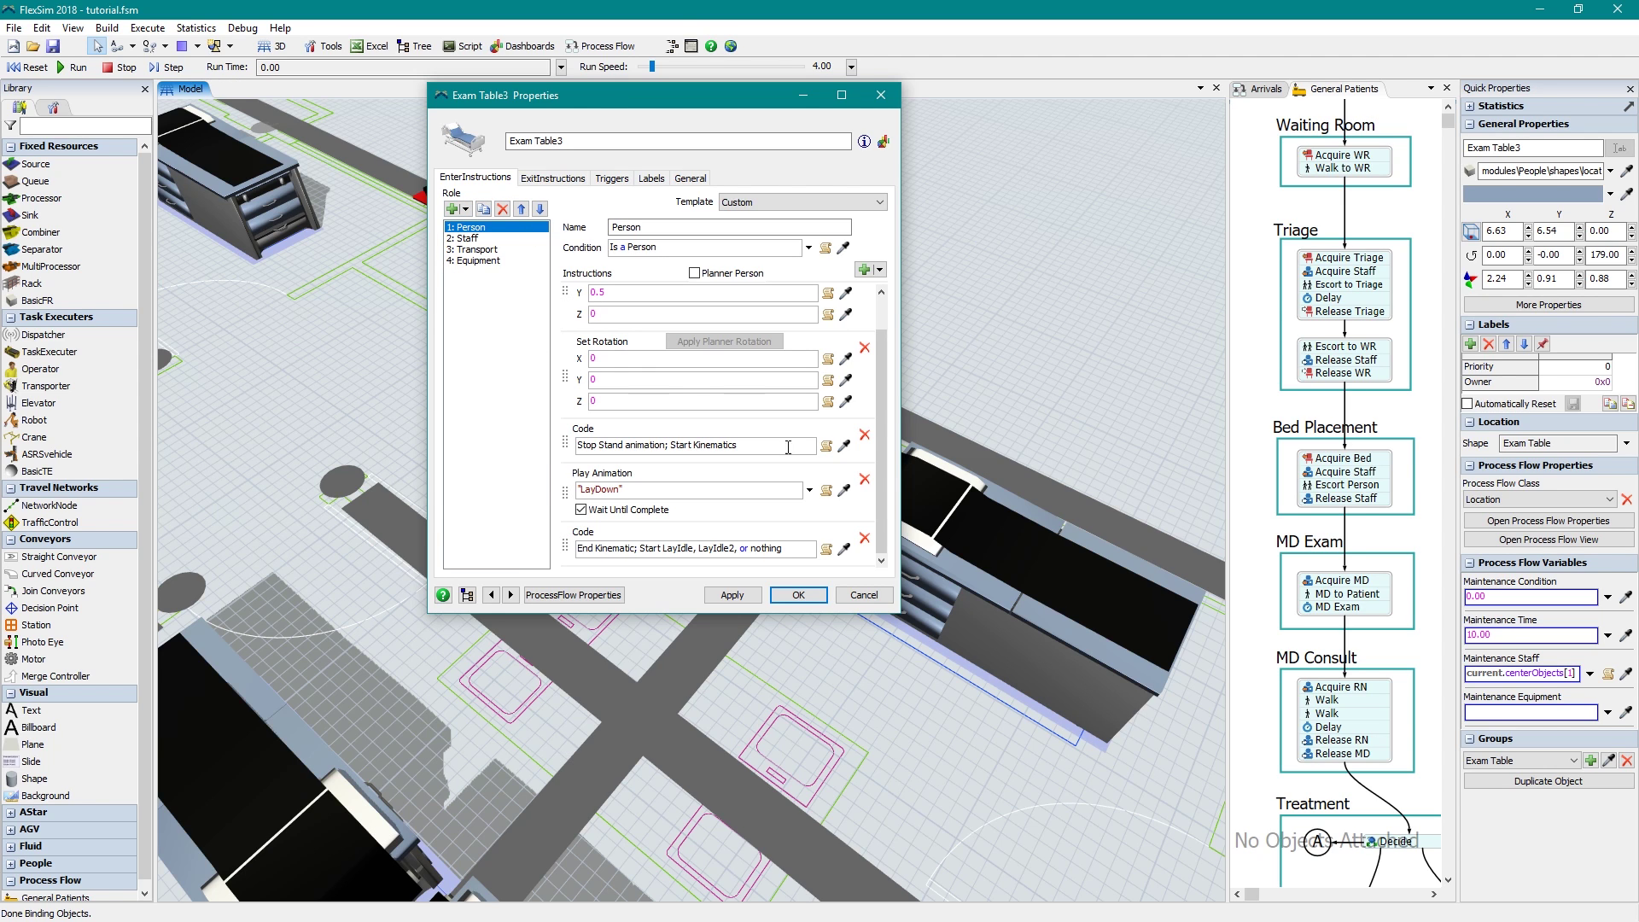
pyautogui.click(798, 595)
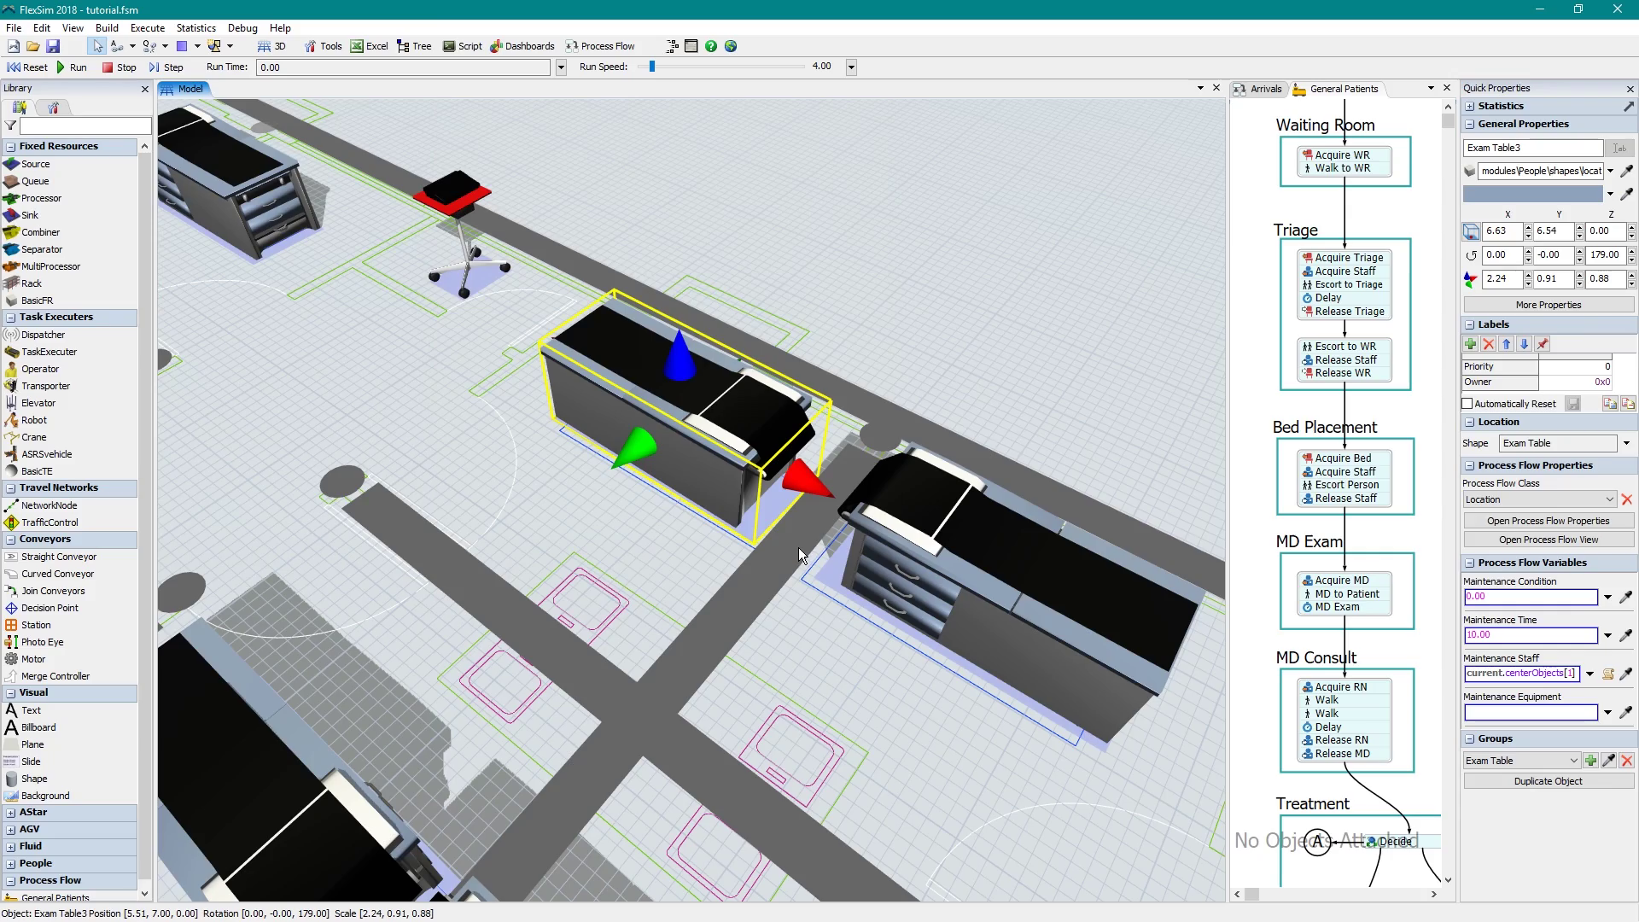